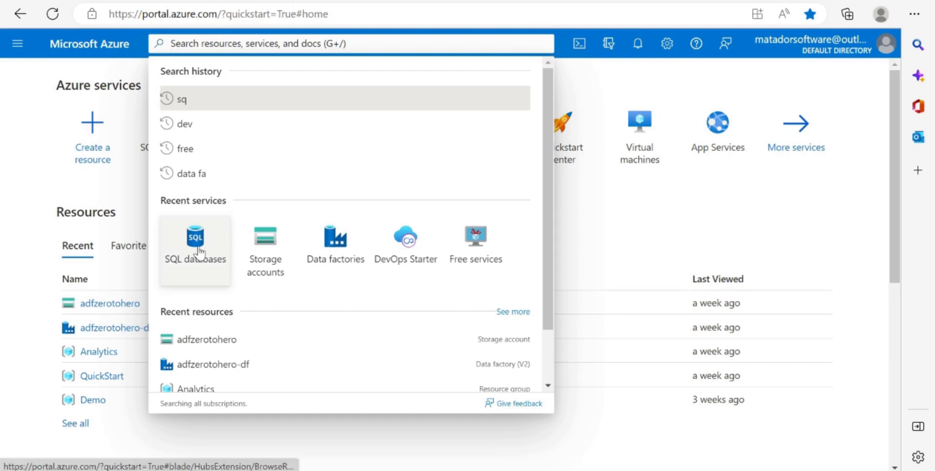
# - Find the SQL databases service and start creating a new SQL database
pyautogui.write('sql')
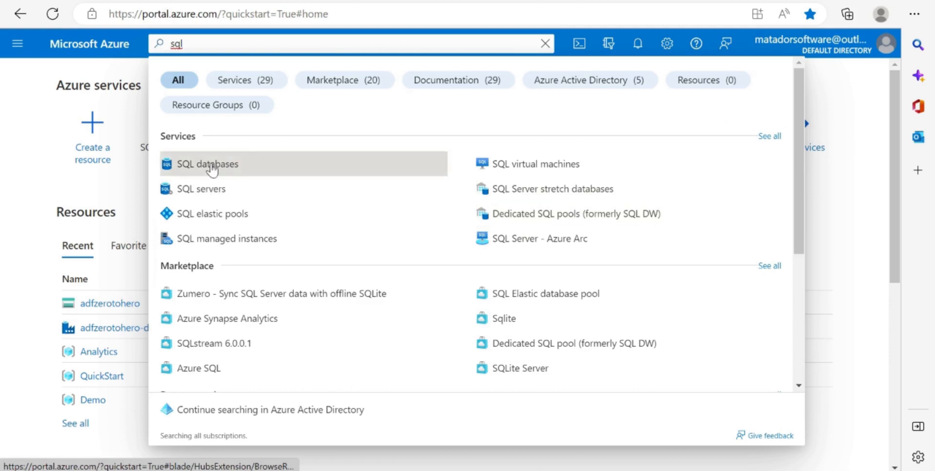
pyautogui.click(210, 168)
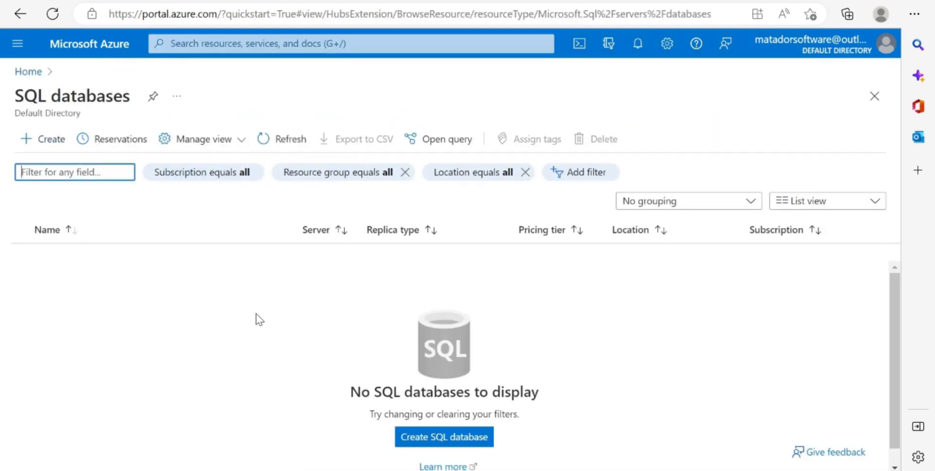
pyautogui.click(447, 442)
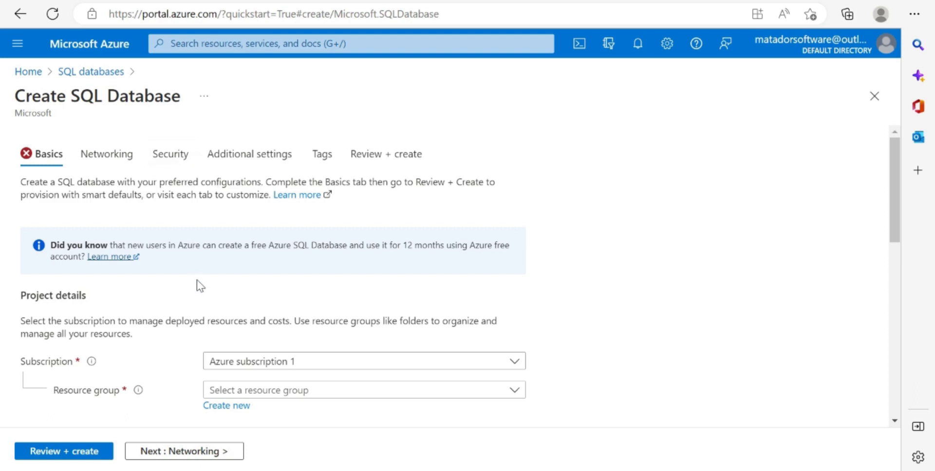
# - Choose Azure subscription 1 as the subscription for the new database
pyautogui.scroll(-4, 197, 280)
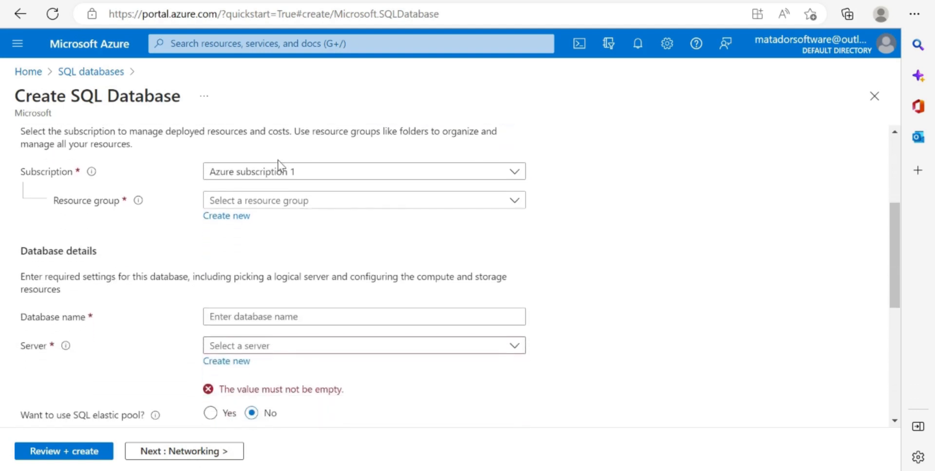
pyautogui.click(298, 171)
pyautogui.click(273, 220)
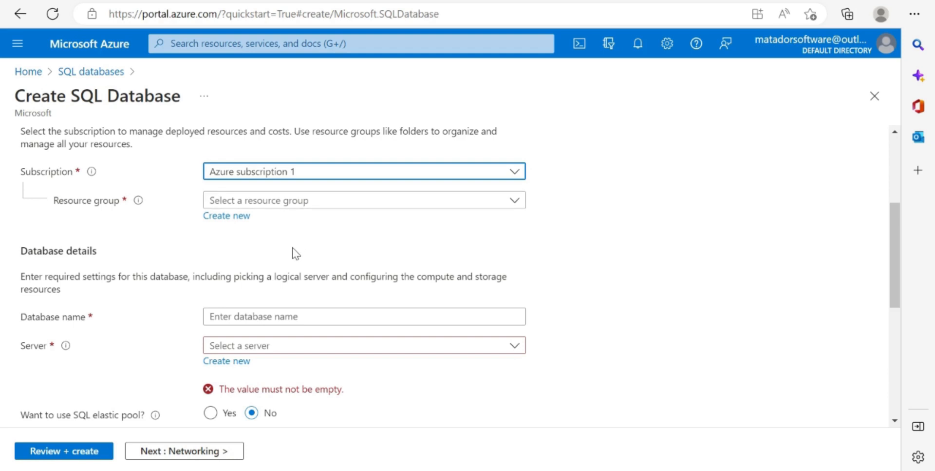
# - Create a new resource group named myResourceGroup for the database
pyautogui.click(210, 216)
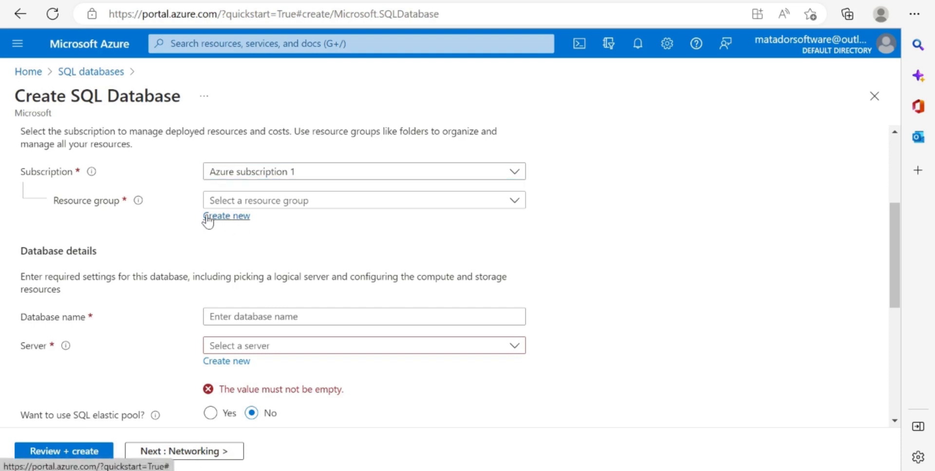
pyautogui.write('my')
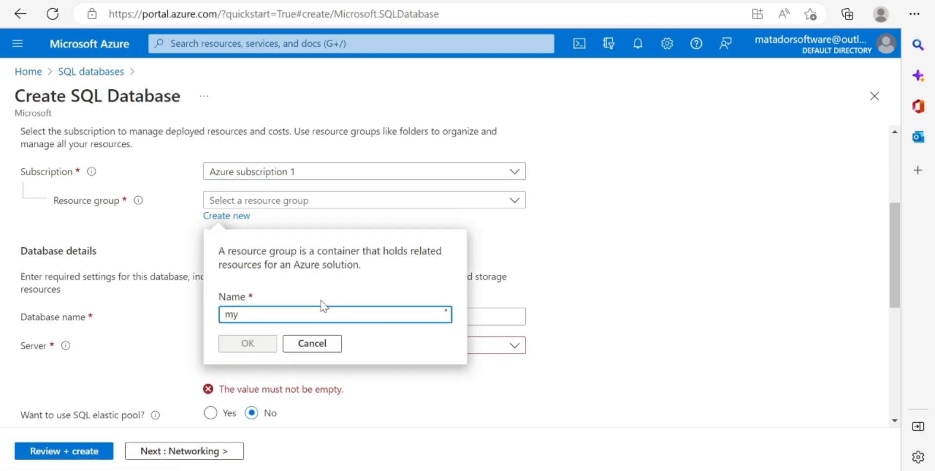
pyautogui.write('R')
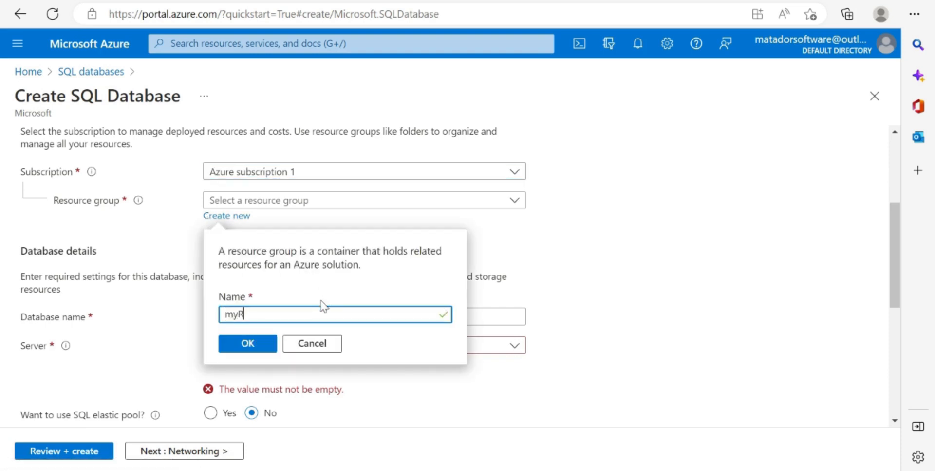
pyautogui.write('esourceGroup')
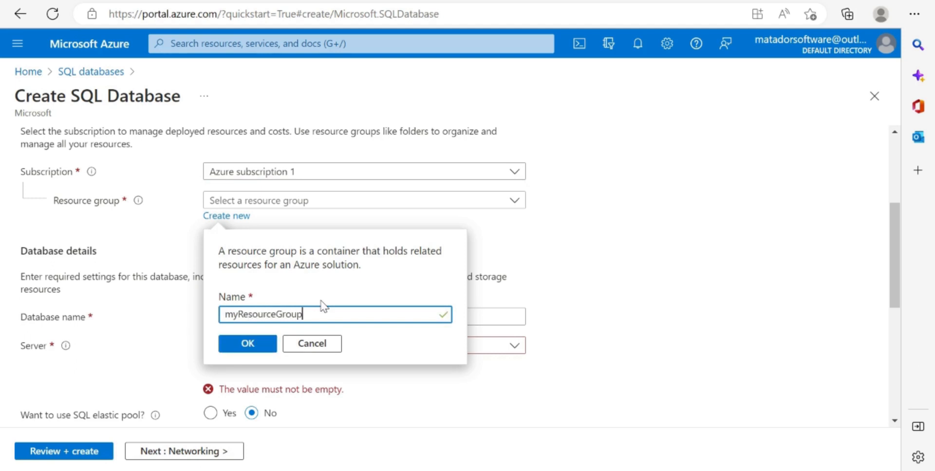
pyautogui.click(249, 344)
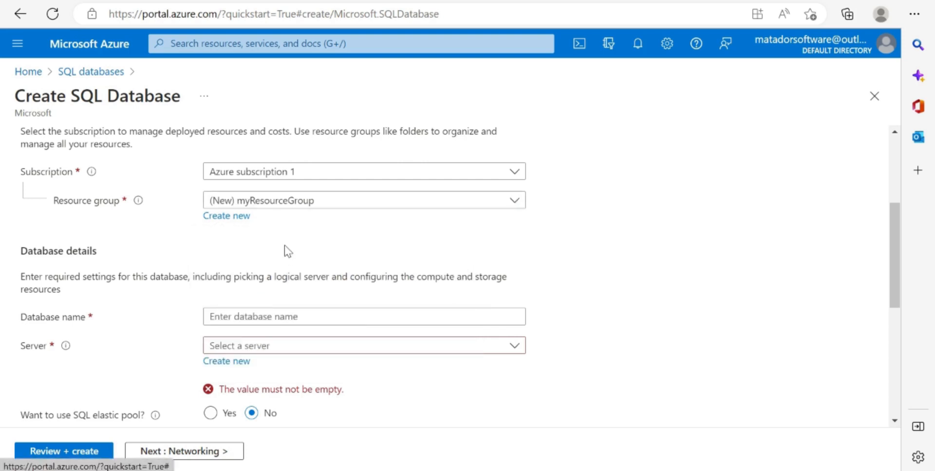
# - Name the database mySampleDatabase, using the saved entry
pyautogui.scroll(-1, 299, 291)
pyautogui.click(305, 279)
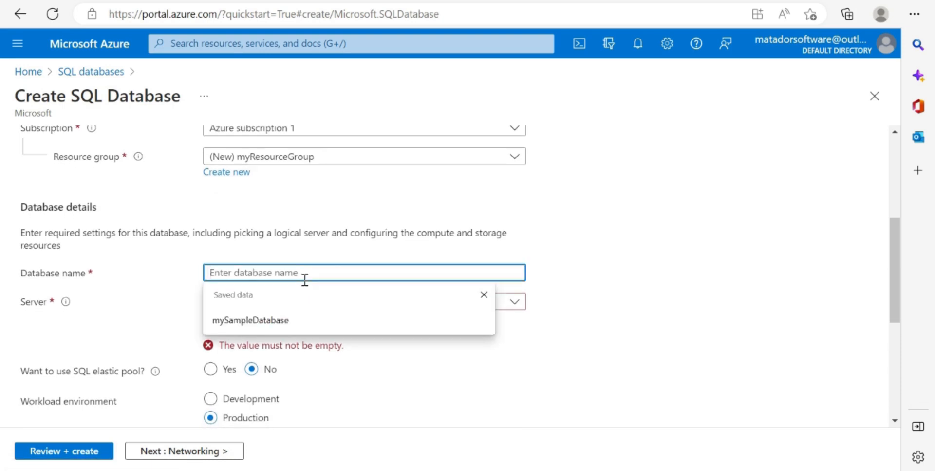
pyautogui.click(276, 319)
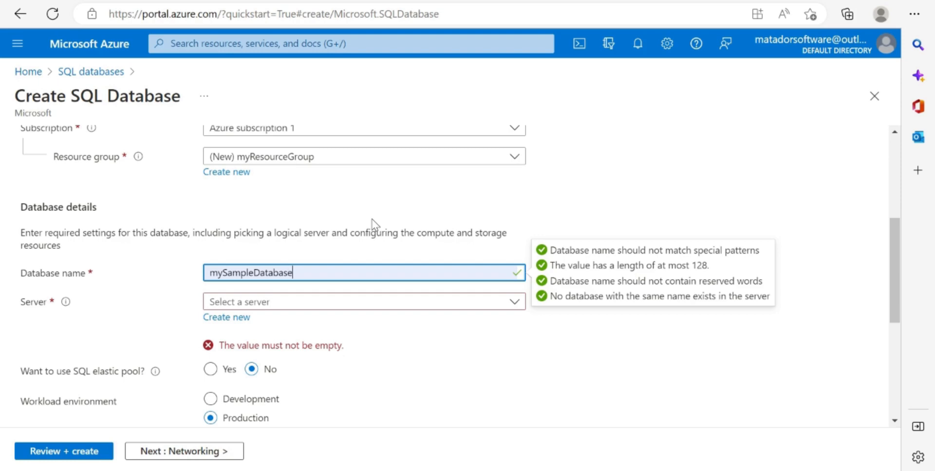
# - Start a new logical server for the database and name it mysqlserveradfzth
pyautogui.click(219, 318)
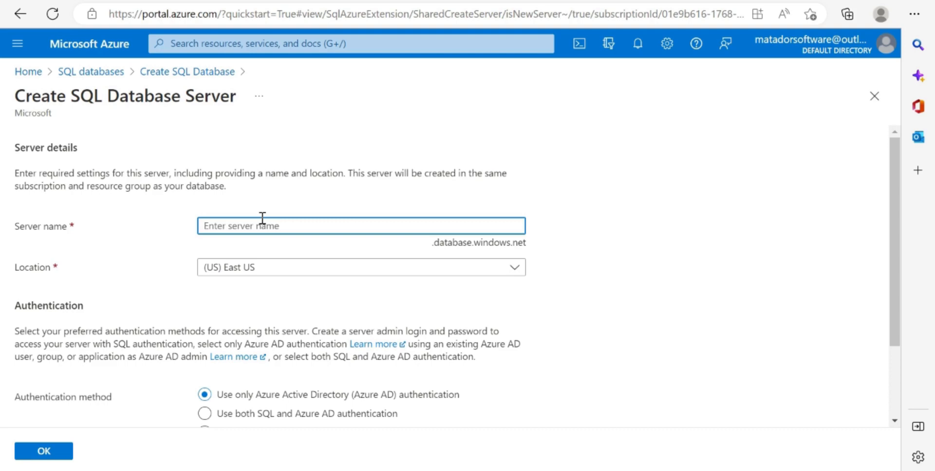
pyautogui.write('mysqlserver')
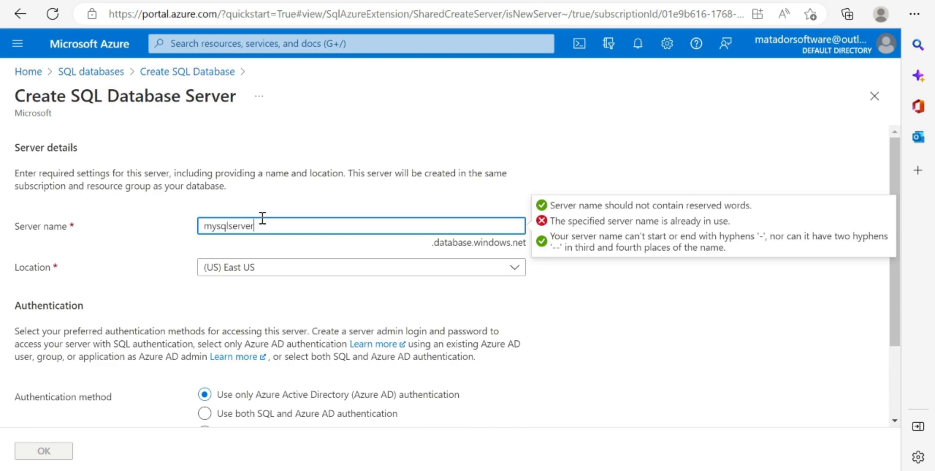
pyautogui.write('-')
pyautogui.press('BackSpace')
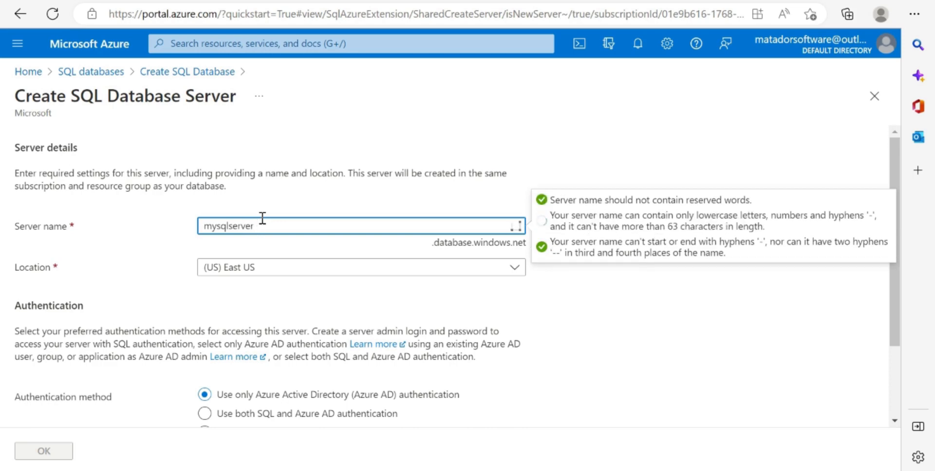
pyautogui.write('adfzth')
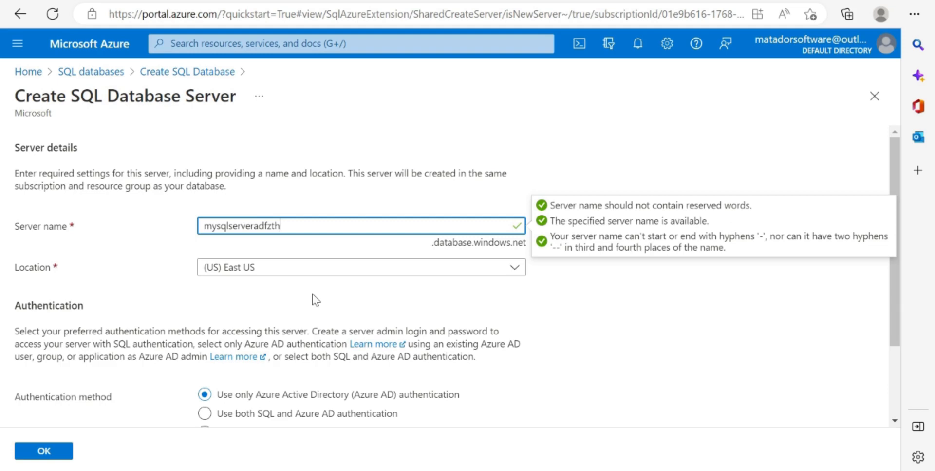
# - Set the new server's location to (Europe) UK West
pyautogui.scroll(-1, 312, 294)
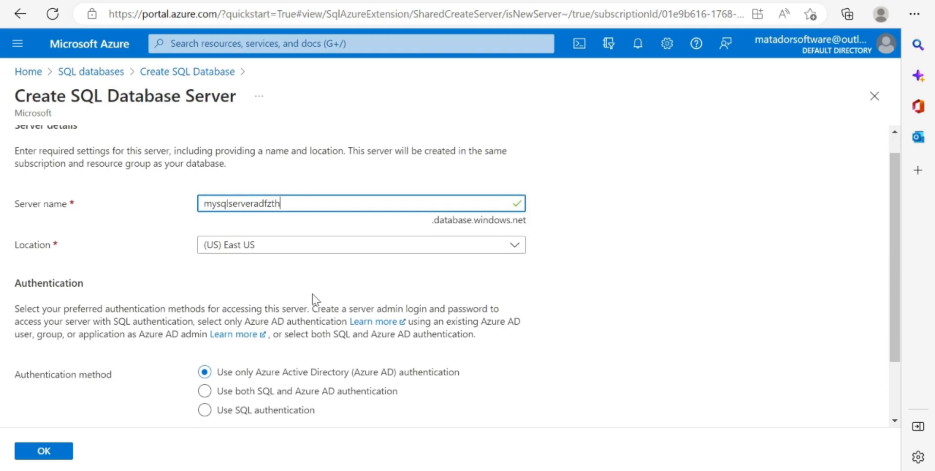
pyautogui.click(276, 240)
pyautogui.scroll(-10, 288, 341)
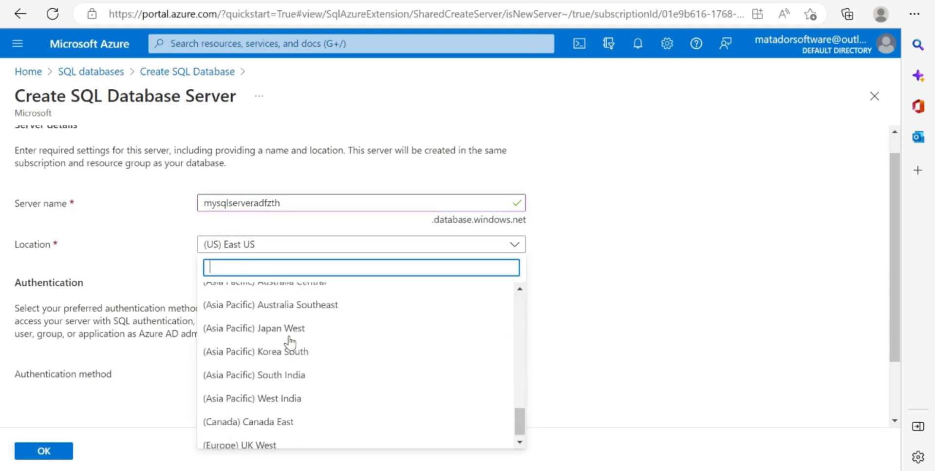
pyautogui.click(250, 436)
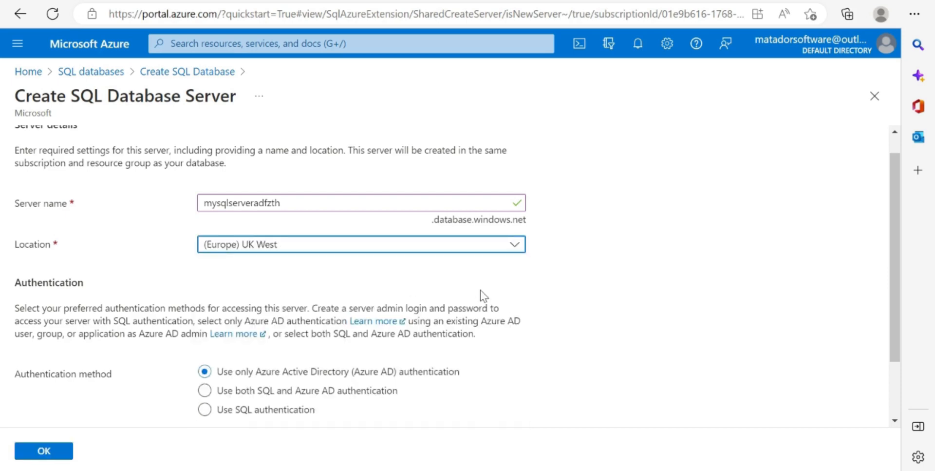
# - Switch the server's authentication method to SQL authentication and set the server admin login to azureuser
pyautogui.scroll(-3, 296, 380)
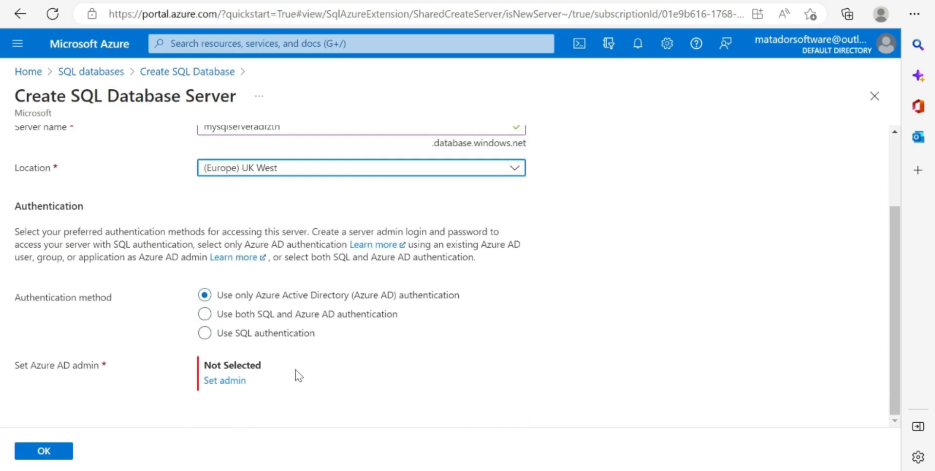
pyautogui.click(204, 333)
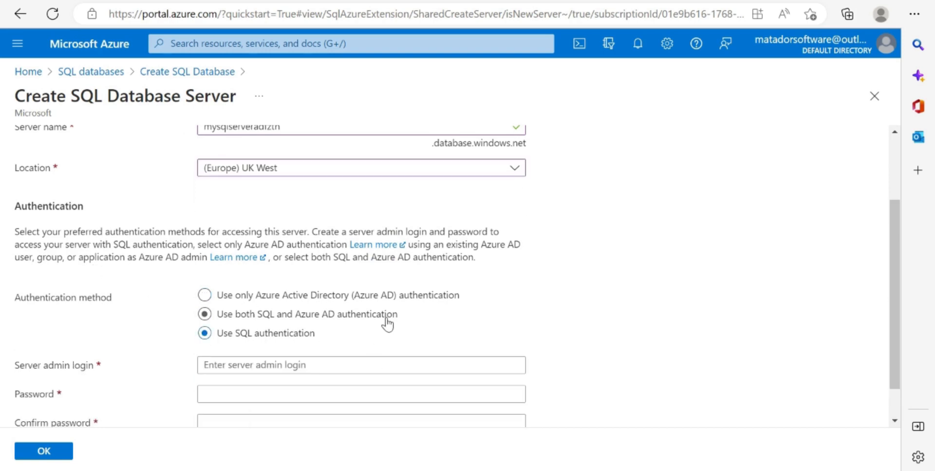
pyautogui.scroll(-2, 387, 320)
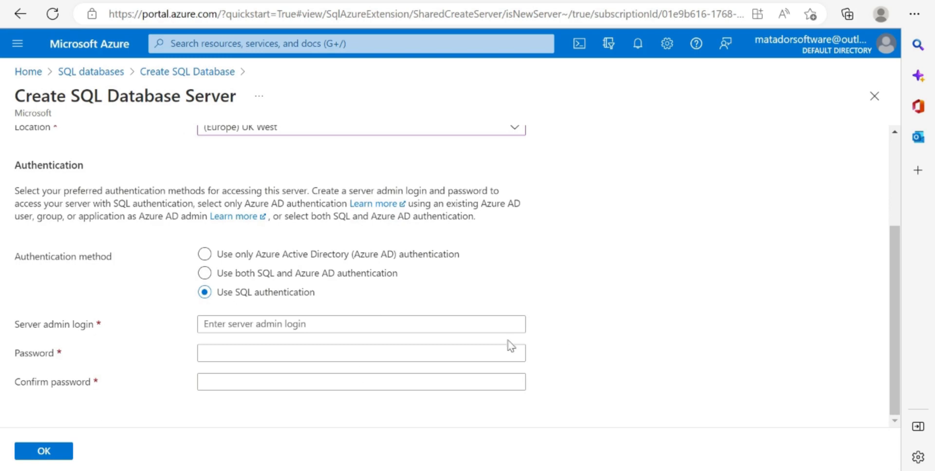
pyautogui.click(278, 319)
pyautogui.write('azure')
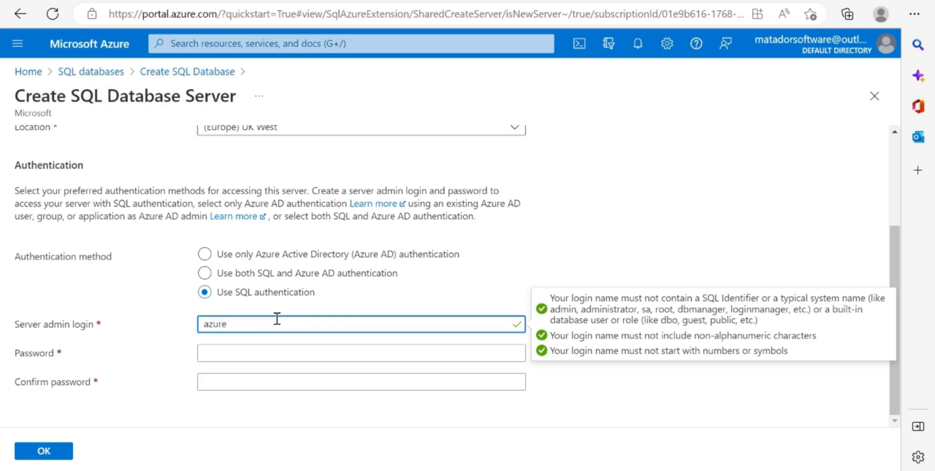
pyautogui.write('user')
# - Enter and confirm the server admin password, and accept the new server settings
pyautogui.click(241, 353)
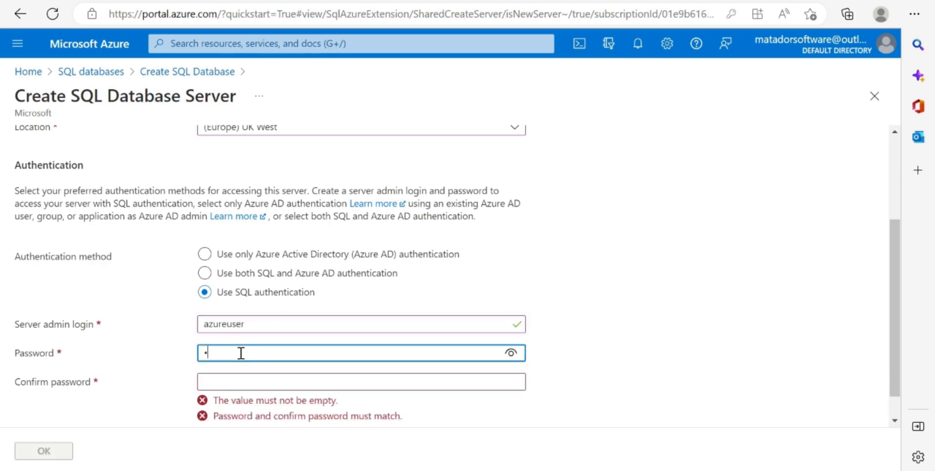
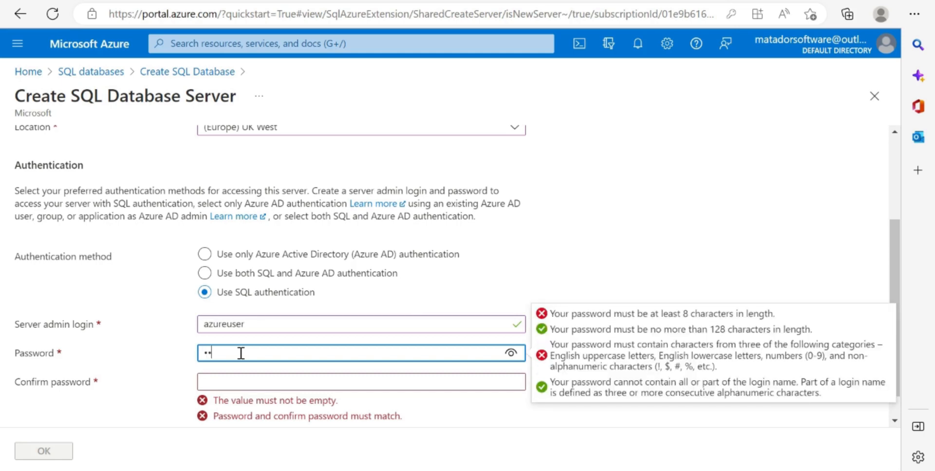
pyautogui.click(243, 381)
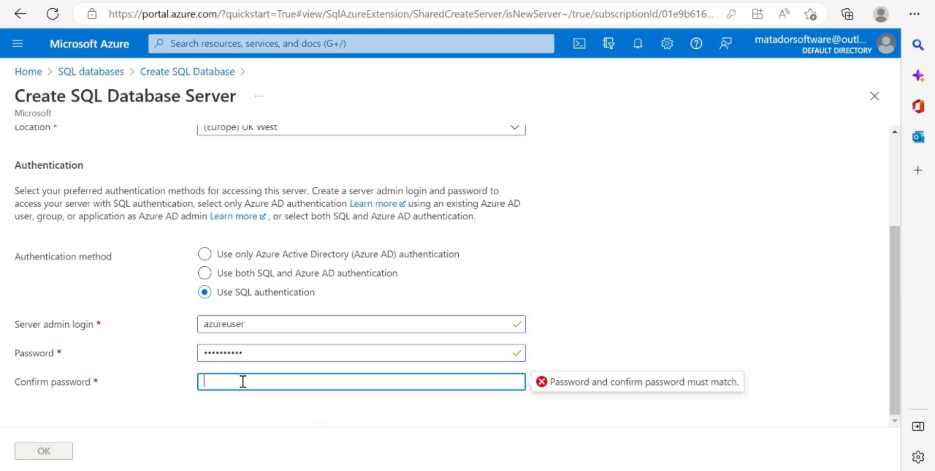
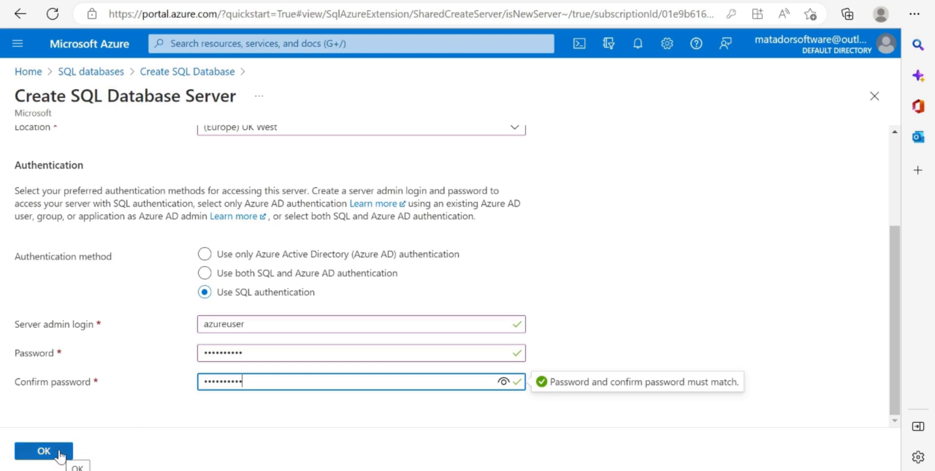
pyautogui.click(59, 453)
# - Open the database's compute and storage configuration and set the compute tier to Serverless
pyautogui.scroll(-4, 151, 325)
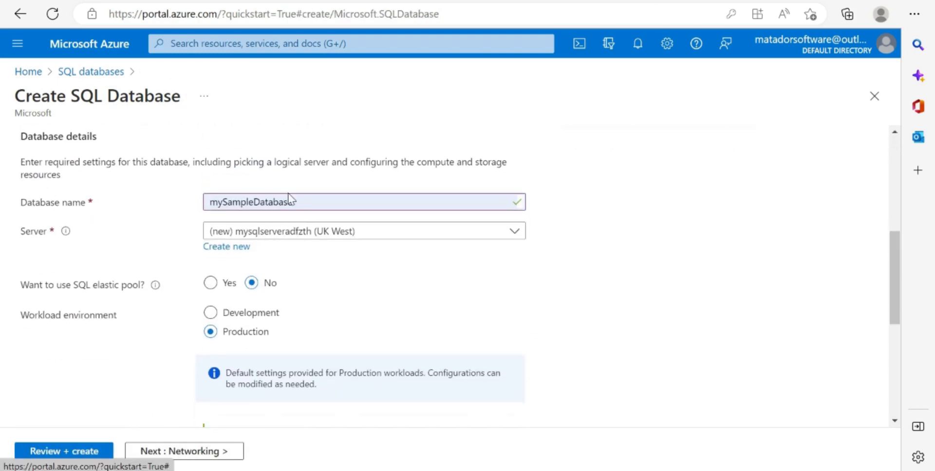
pyautogui.scroll(-2, 269, 299)
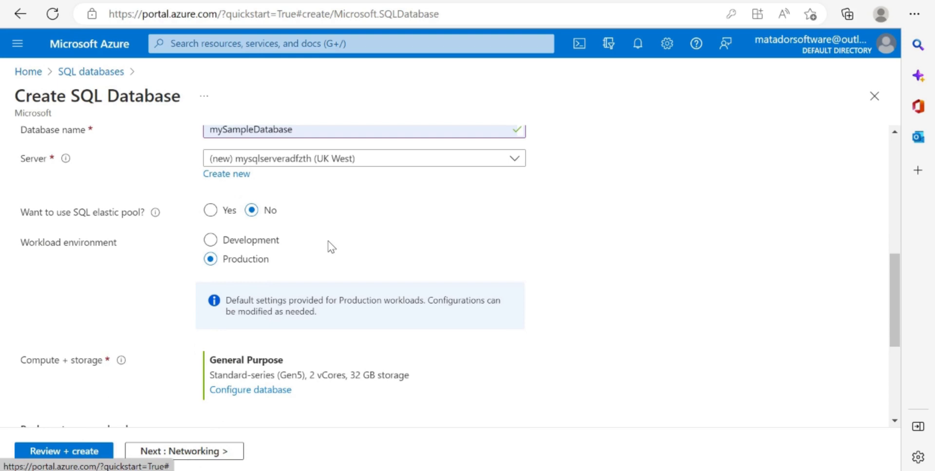
pyautogui.scroll(-1, 331, 246)
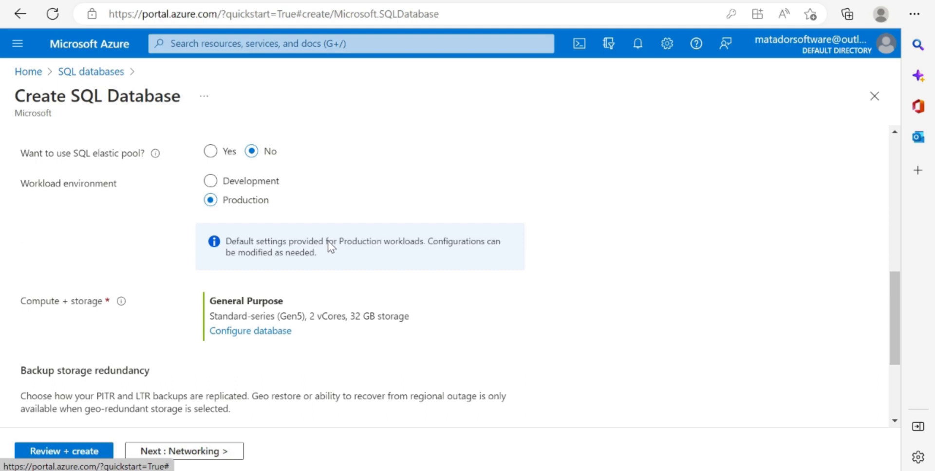
pyautogui.scroll(-1, 330, 246)
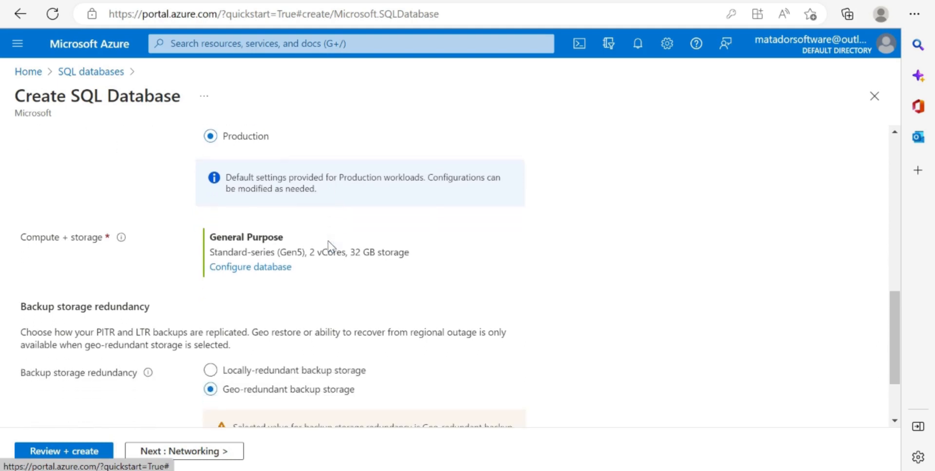
pyautogui.scroll(2, 328, 241)
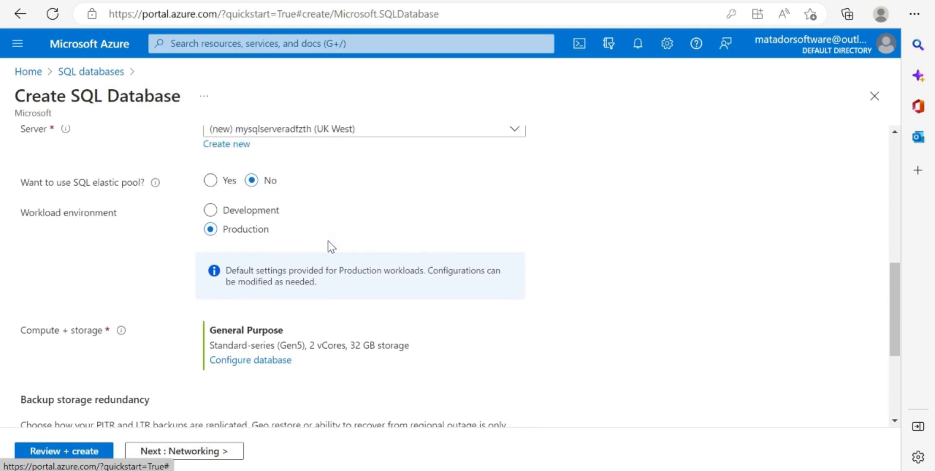
pyautogui.scroll(-3, 326, 366)
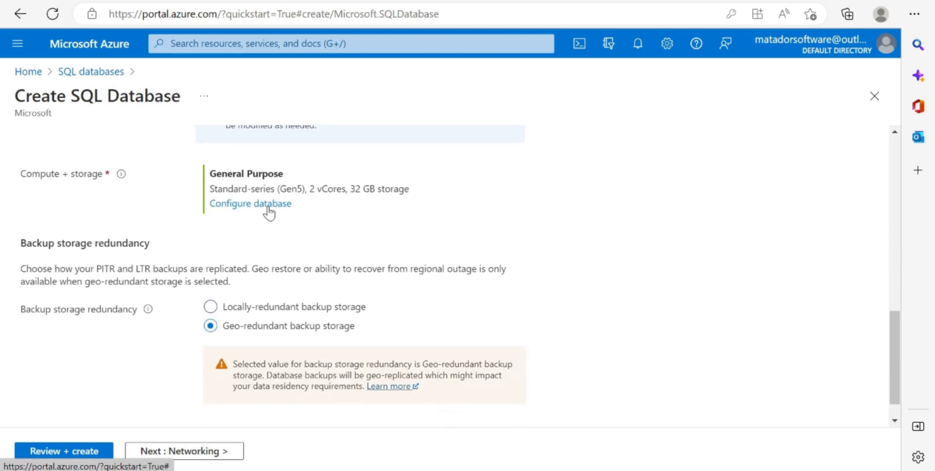
pyautogui.click(268, 208)
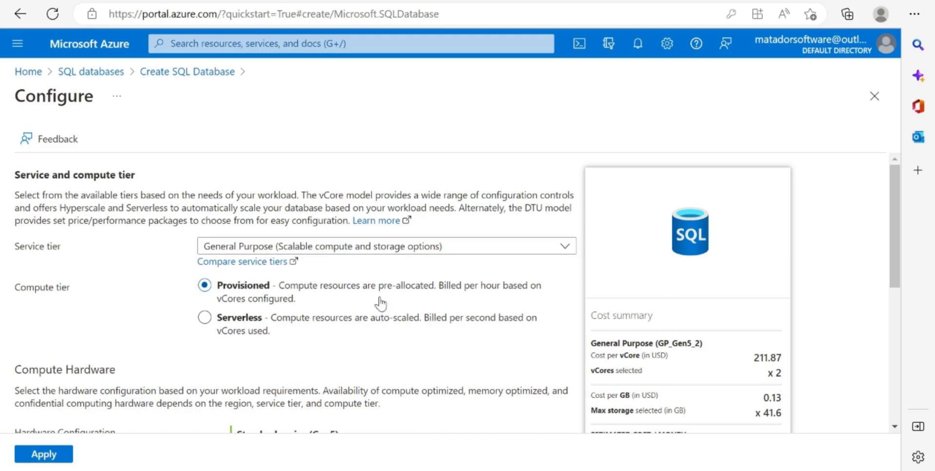
pyautogui.click(205, 317)
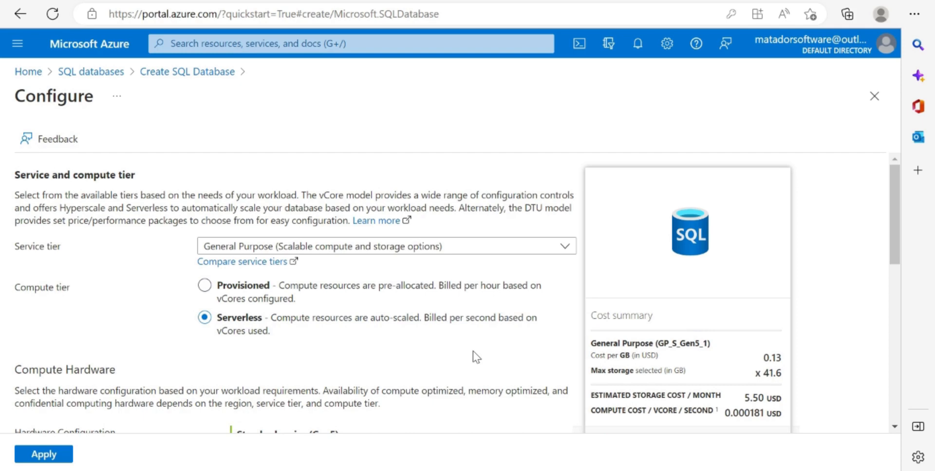
pyautogui.scroll(-4, 472, 350)
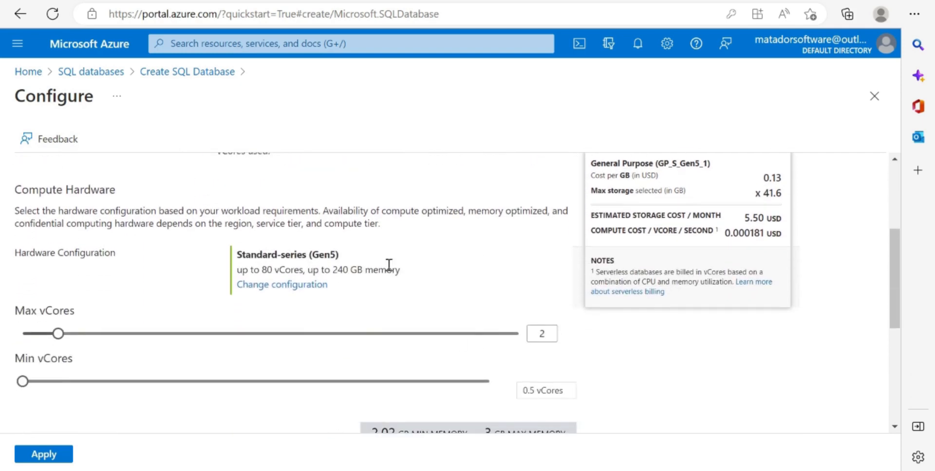
pyautogui.scroll(4, 387, 266)
pyautogui.scroll(-10, 397, 263)
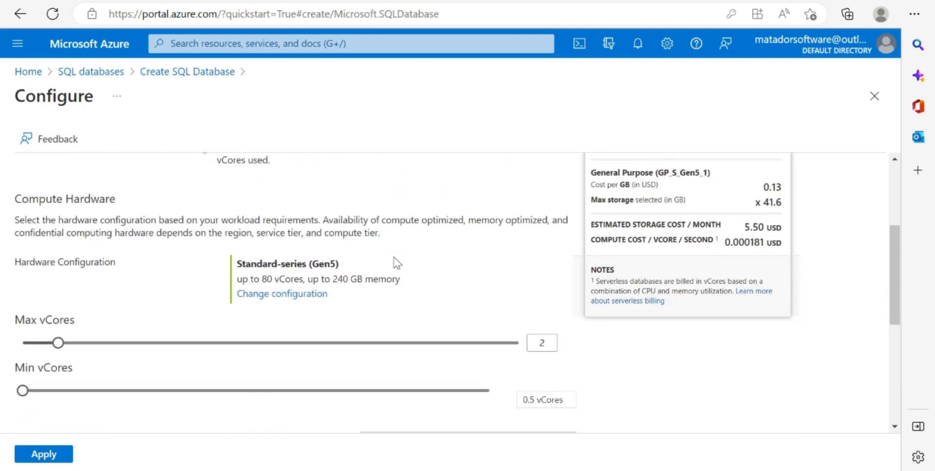
# - Apply the serverless compute and storage configuration and continue to the database's networking settings
pyautogui.scroll(10, 395, 256)
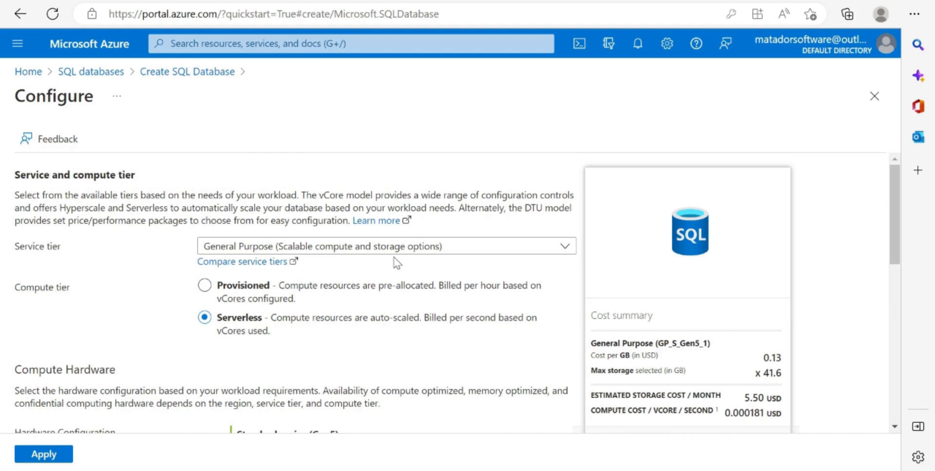
pyautogui.click(42, 454)
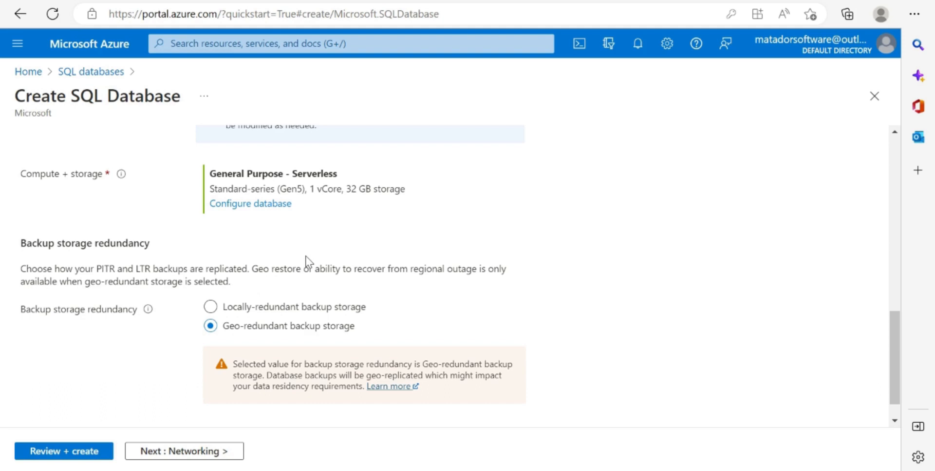
pyautogui.scroll(-1, 307, 256)
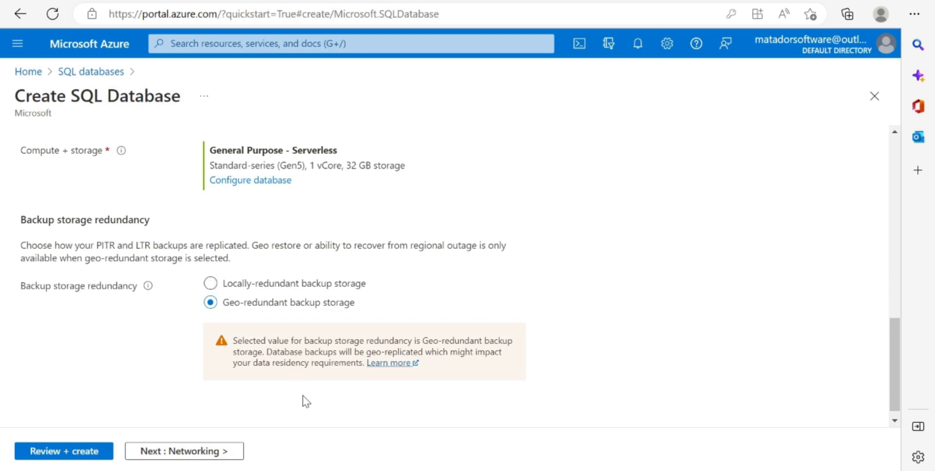
pyautogui.scroll(-1, 305, 401)
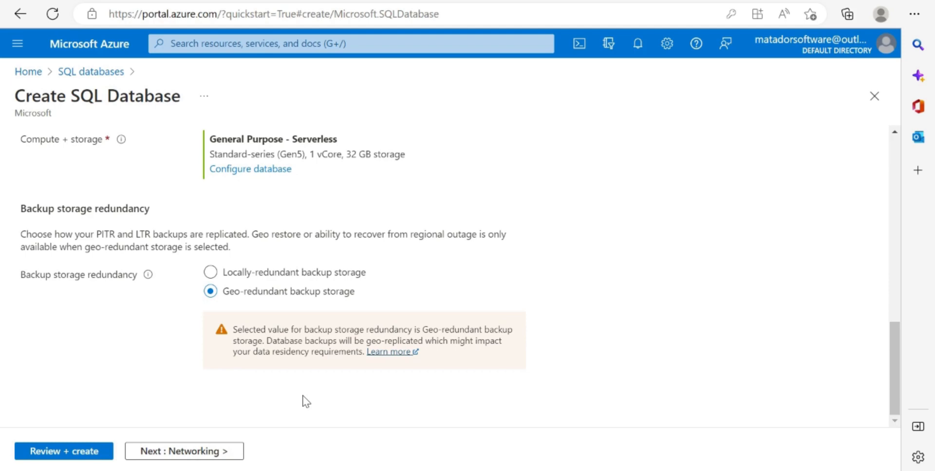
pyautogui.click(201, 451)
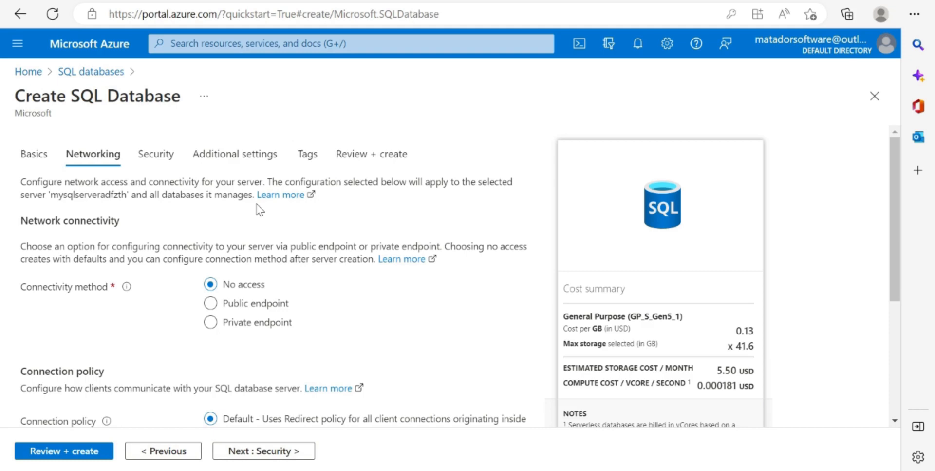
# - Set the connectivity method to Public endpoint and allow the current client IP address in the firewall rules
pyautogui.click(210, 303)
pyautogui.scroll(-1, 175, 346)
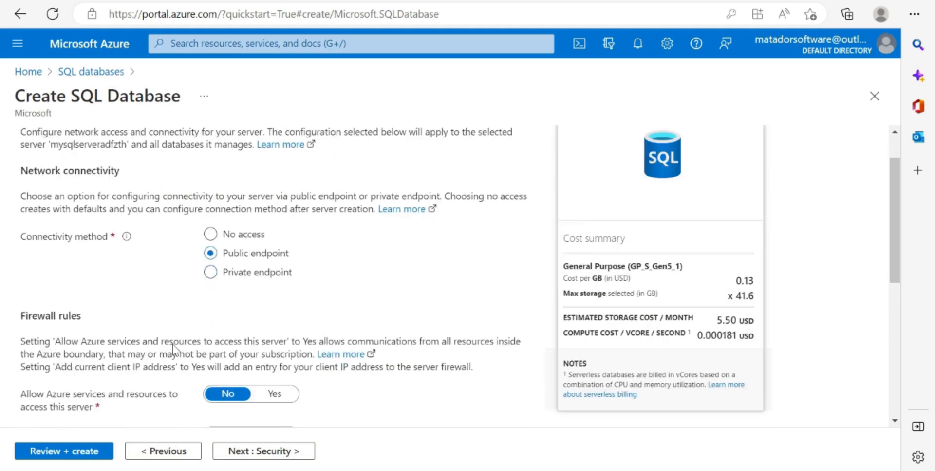
pyautogui.scroll(-4, 175, 350)
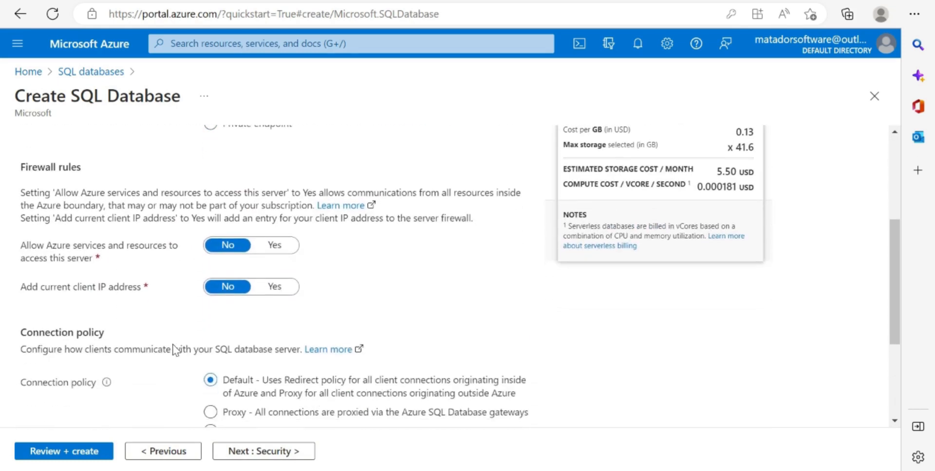
pyautogui.scroll(-1, 175, 350)
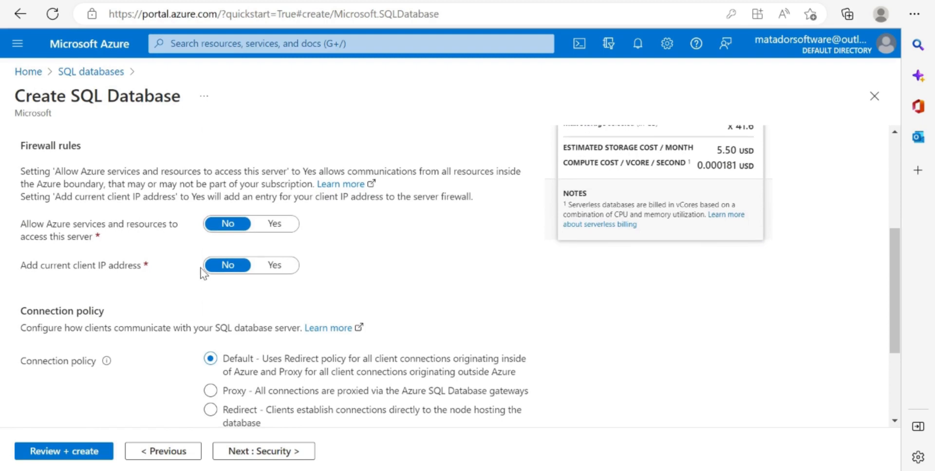
pyautogui.click(275, 267)
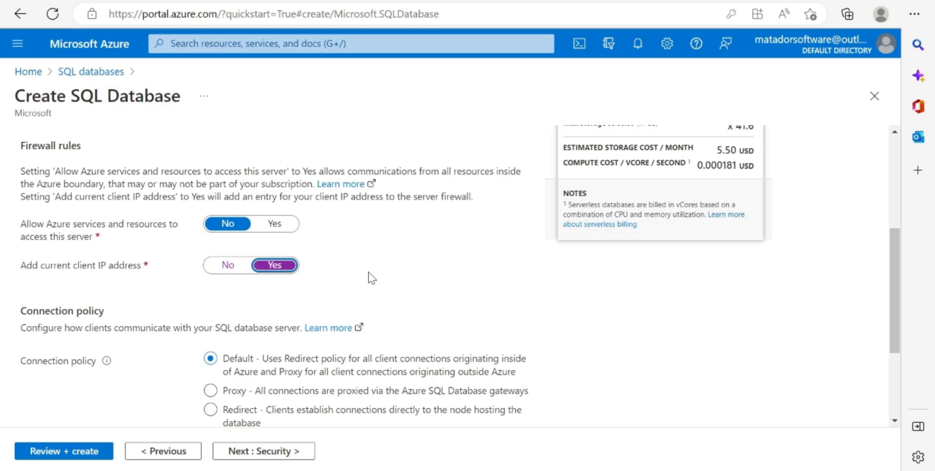
pyautogui.scroll(-3, 273, 315)
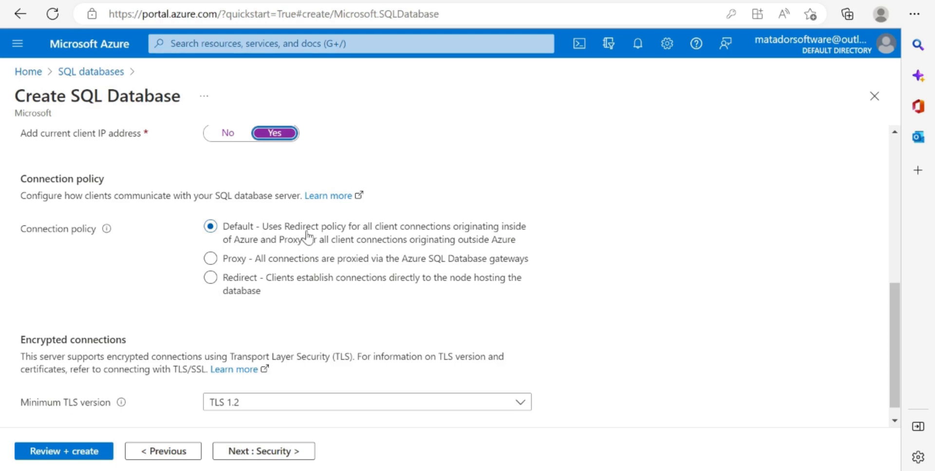
pyautogui.scroll(-1, 314, 335)
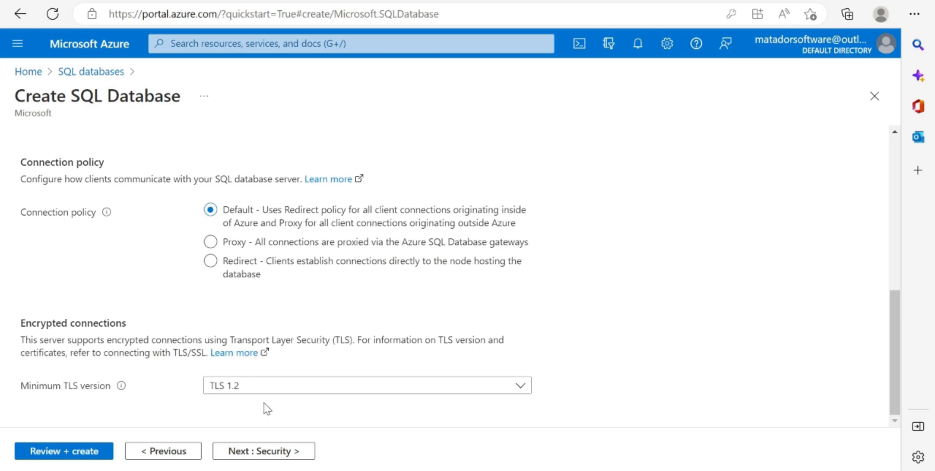
# - Go through the security settings for Defender, ledger, identity and encryption, and continue to the additional settings
pyautogui.click(260, 452)
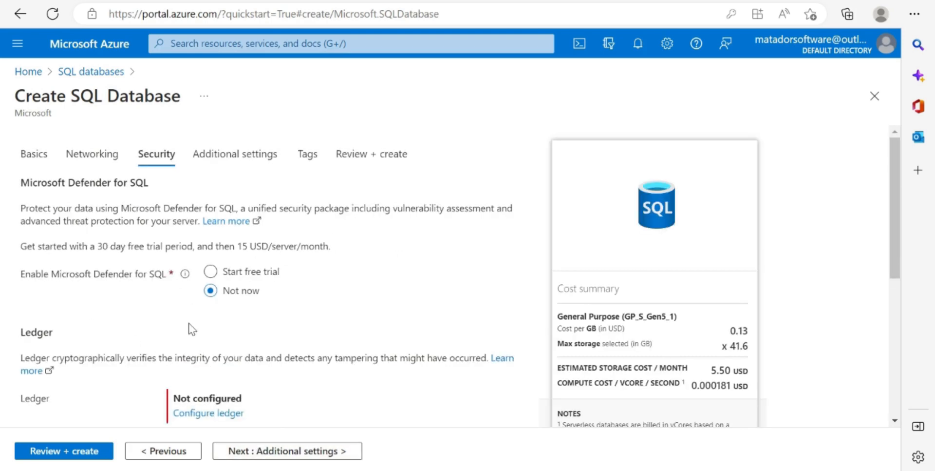
pyautogui.scroll(-1, 192, 332)
pyautogui.scroll(-2, 191, 341)
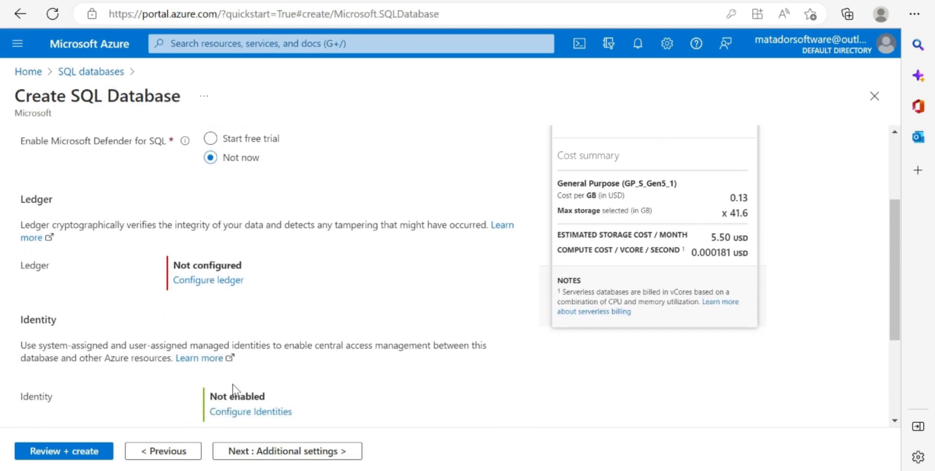
pyautogui.scroll(-3, 234, 392)
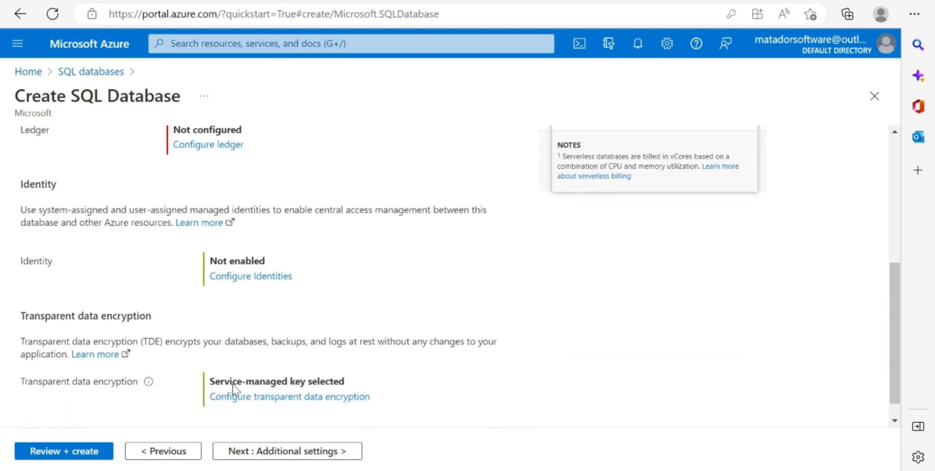
pyautogui.click(287, 448)
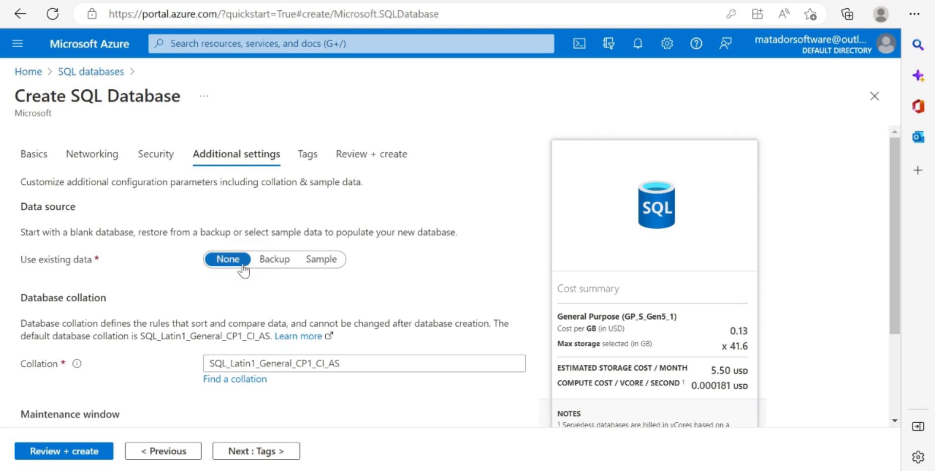
# - Choose Sample as the existing data source and accept the AdventureWorksLT compute and storage changes
pyautogui.click(326, 260)
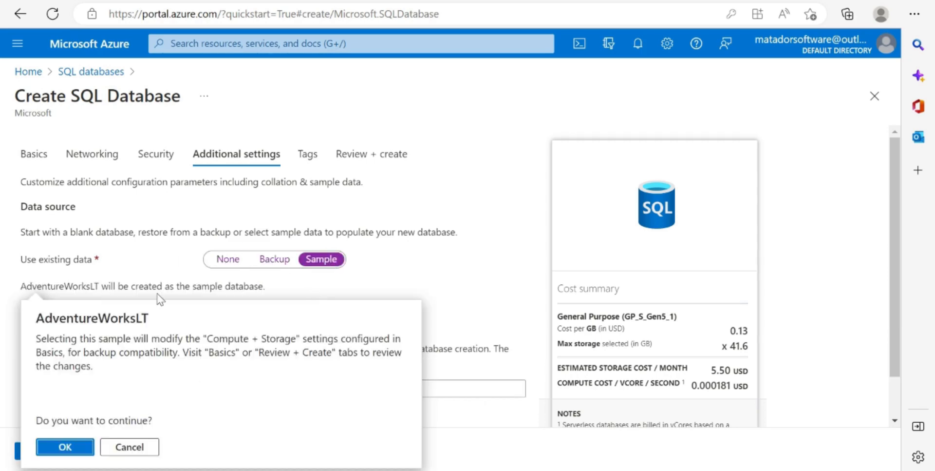
pyautogui.click(65, 447)
pyautogui.scroll(-1, 214, 359)
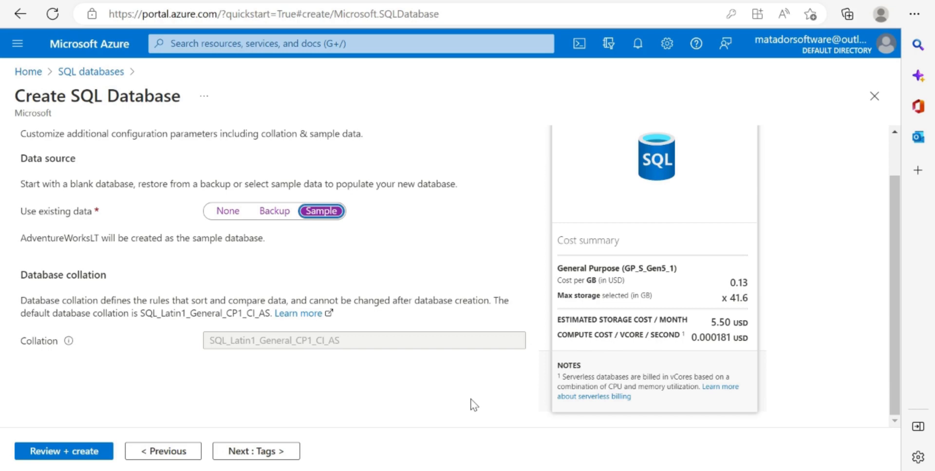
# - Review the SQL database configuration summary and create the database
pyautogui.click(69, 450)
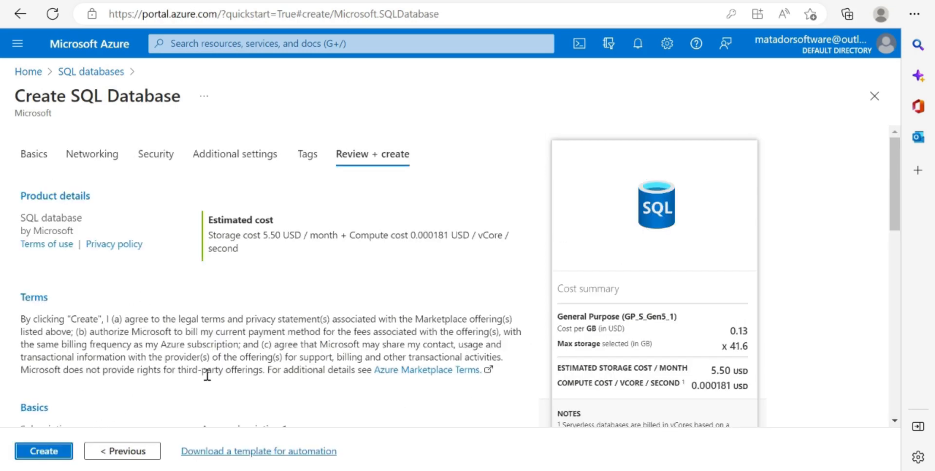
pyautogui.scroll(-2, 207, 375)
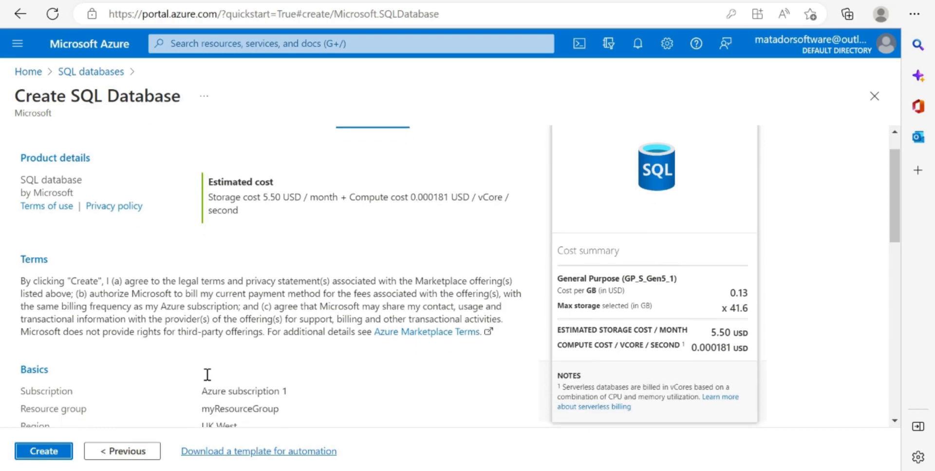
pyautogui.scroll(-10, 207, 375)
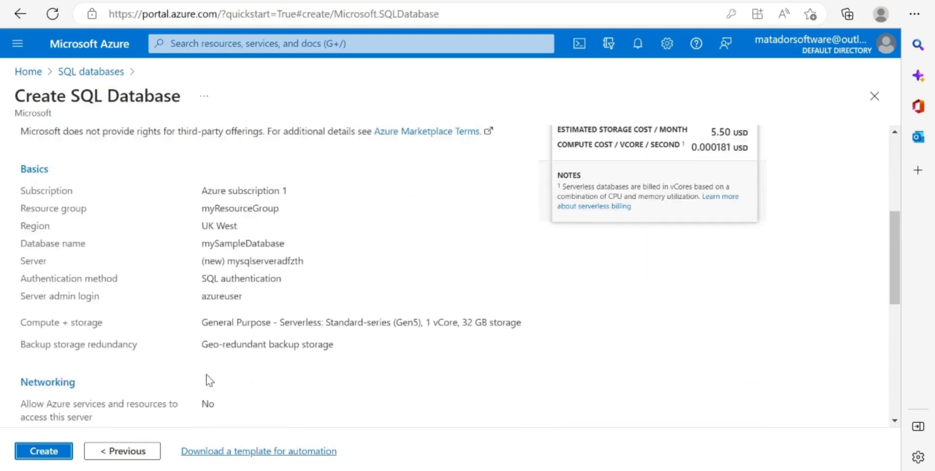
pyautogui.scroll(12, 205, 375)
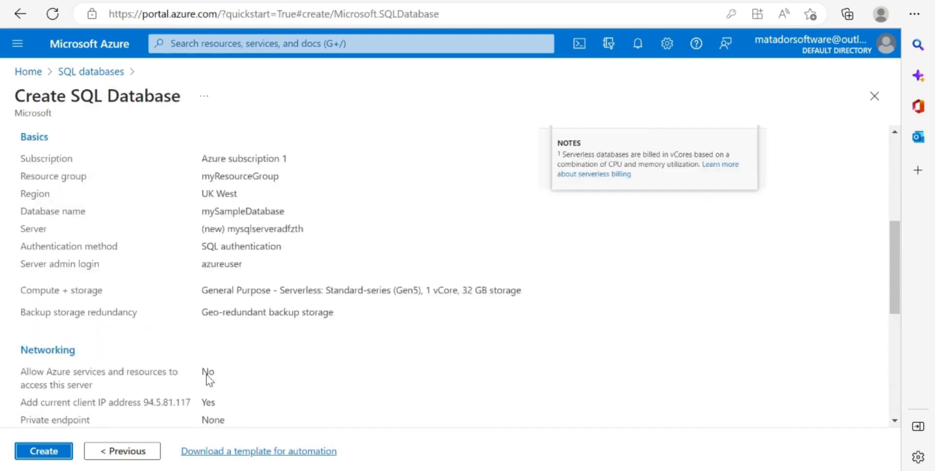
pyautogui.scroll(-10, 589, 311)
pyautogui.click(43, 451)
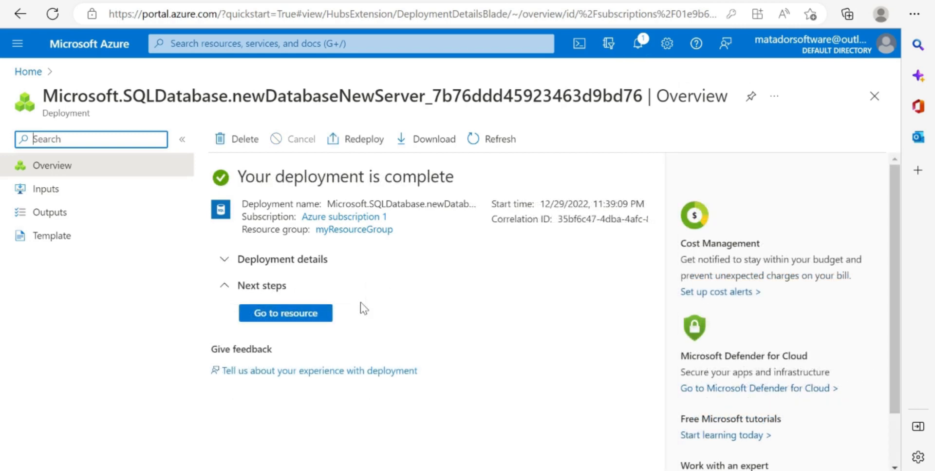
# - Go to the deployed mySampleDatabase resource and open its query editor
pyautogui.click(299, 317)
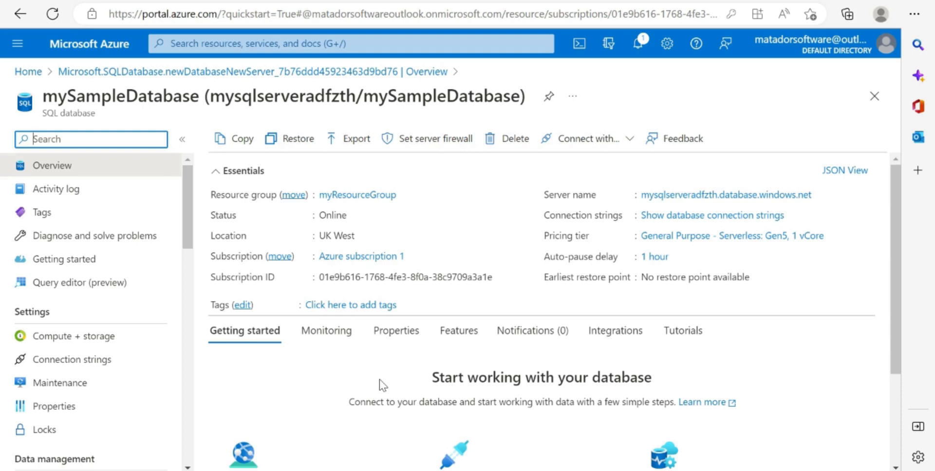
pyautogui.scroll(-3, 380, 380)
pyautogui.scroll(3, 379, 379)
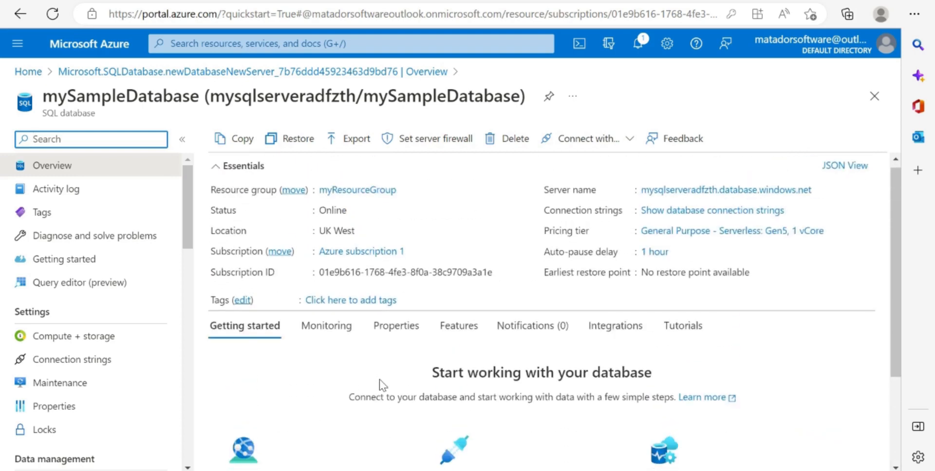
pyautogui.click(94, 282)
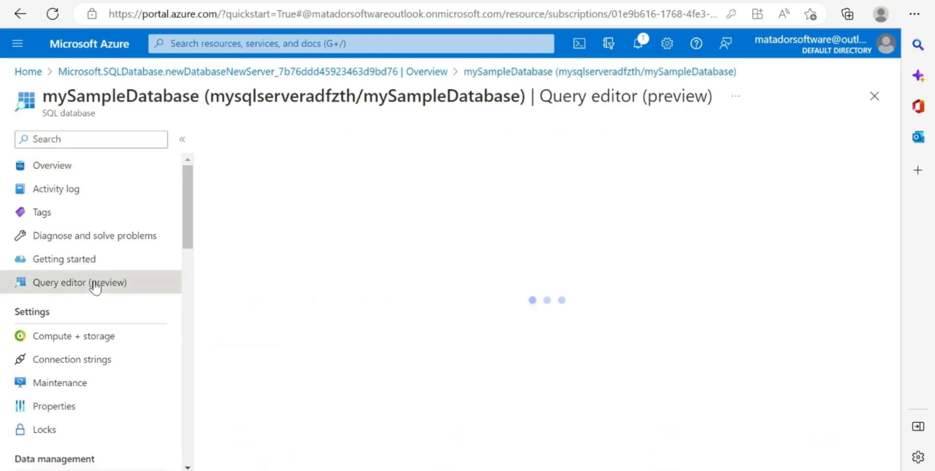
# - Sign in to the query editor with SQL server authentication by entering the server admin password
pyautogui.scroll(-1, 353, 326)
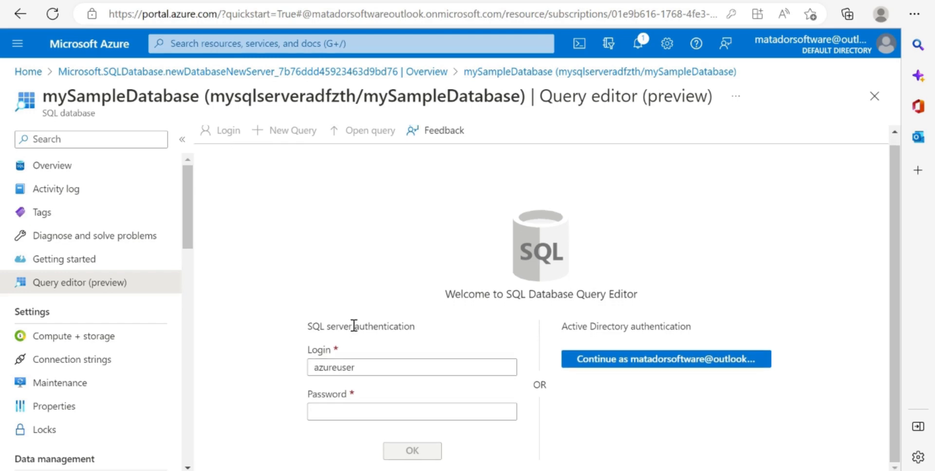
pyautogui.click(365, 405)
pyautogui.write('••')
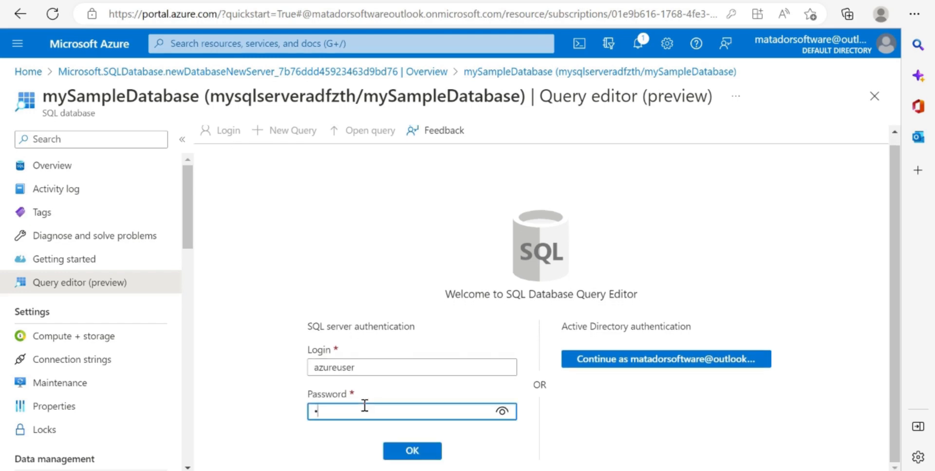
pyautogui.write('••••••••')
pyautogui.click(412, 449)
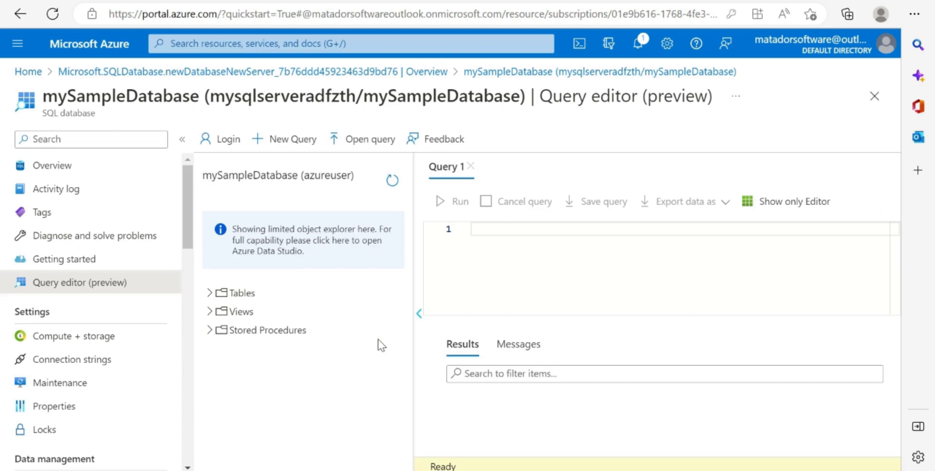
# - Expand the database's tables and run the query SELECT * FROM [SalesLT].[Address]; in Query 1
pyautogui.click(209, 293)
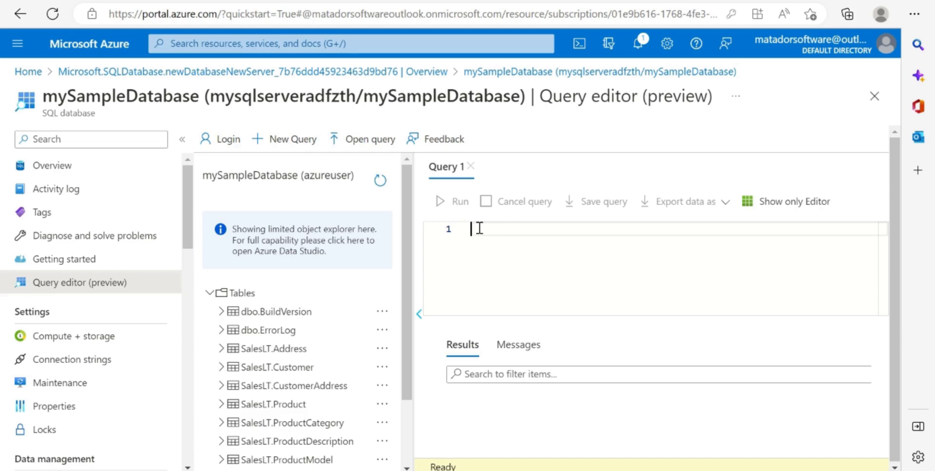
pyautogui.write('SELECT *')
pyautogui.press('Return')
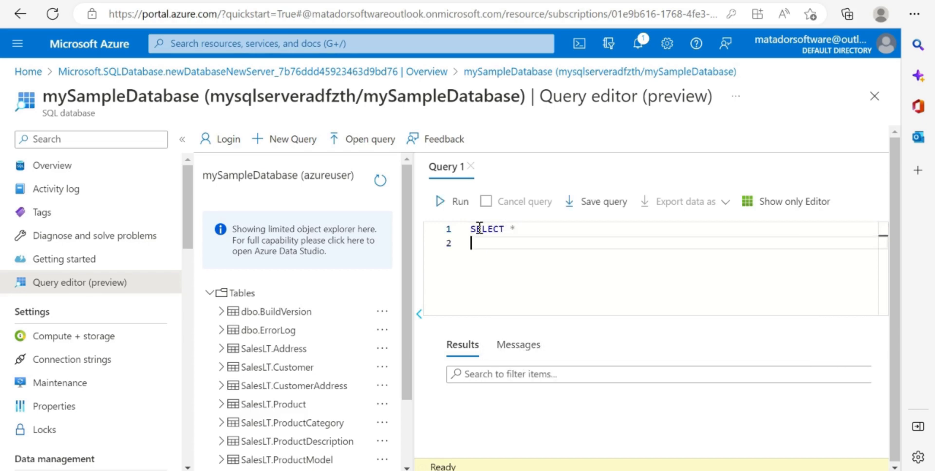
pyautogui.write('FROM [Sales')
pyautogui.press('Tab')
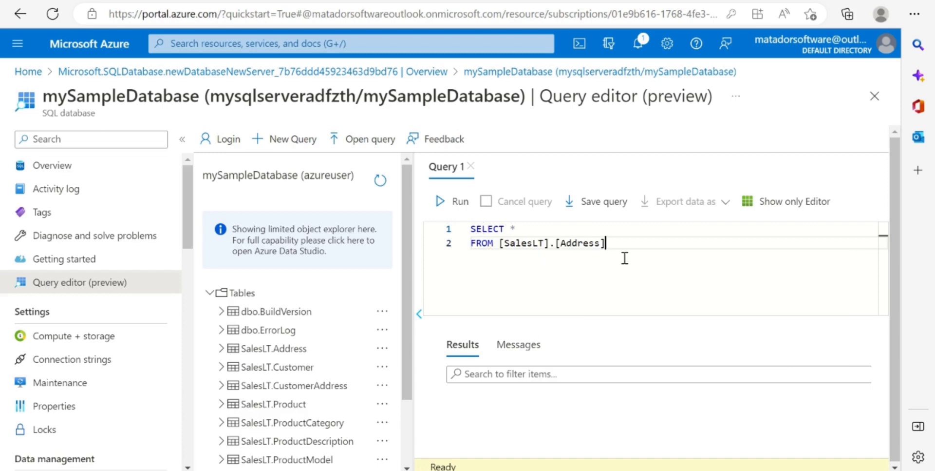
pyautogui.write(';')
pyautogui.click(454, 206)
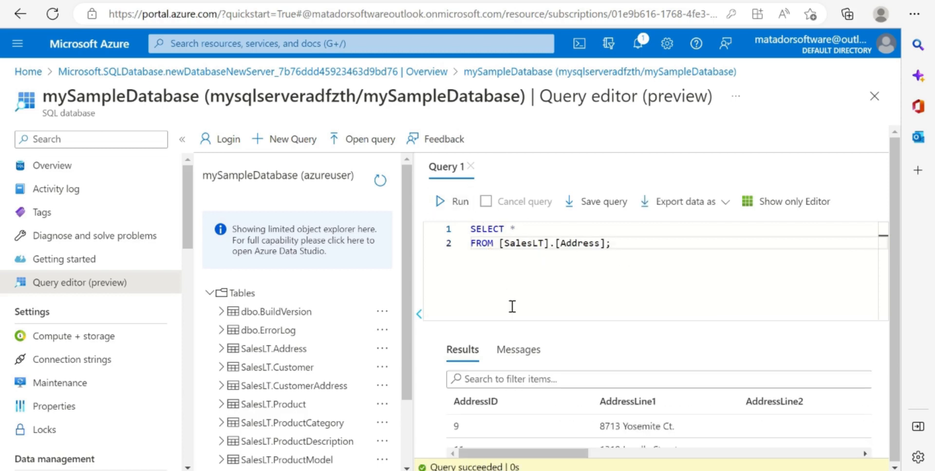
# - Collapse the object explorer and examine the rows and columns of the address query results
pyautogui.click(419, 313)
pyautogui.scroll(-5, 381, 406)
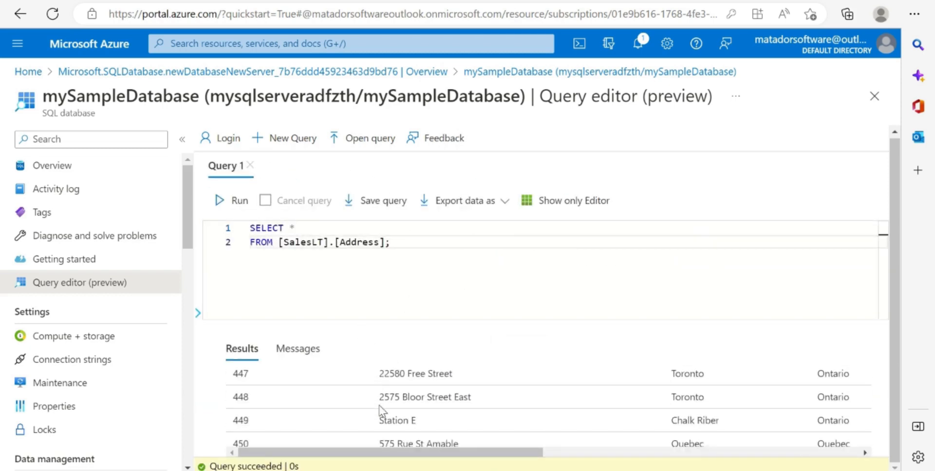
pyautogui.scroll(5, 380, 409)
pyautogui.scroll(-1, 382, 409)
pyautogui.scroll(1, 382, 407)
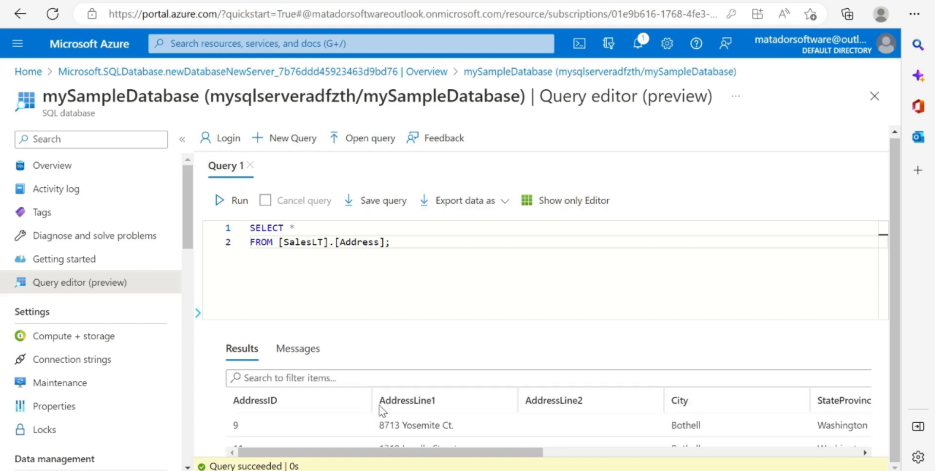
pyautogui.hscroll(3, 560, 420)
pyautogui.scroll(-2, 562, 417)
pyautogui.scroll(3, 559, 411)
pyautogui.hscroll(-3, 560, 414)
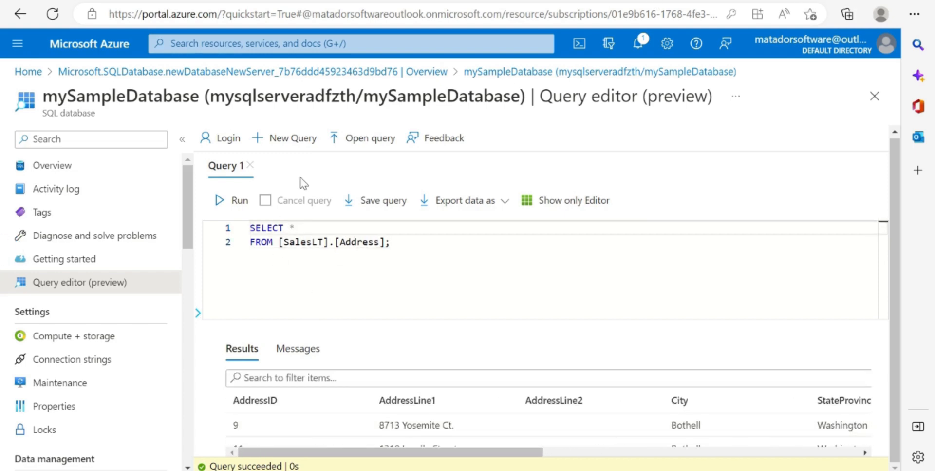
# - Change the first line of the query to SELECT UniqueCity = COUNT(DISTINCT City) from [SalesLT].[Address] and run it
pyautogui.click(307, 227)
pyautogui.press('BackSpace')
pyautogui.write('UniqueCity')
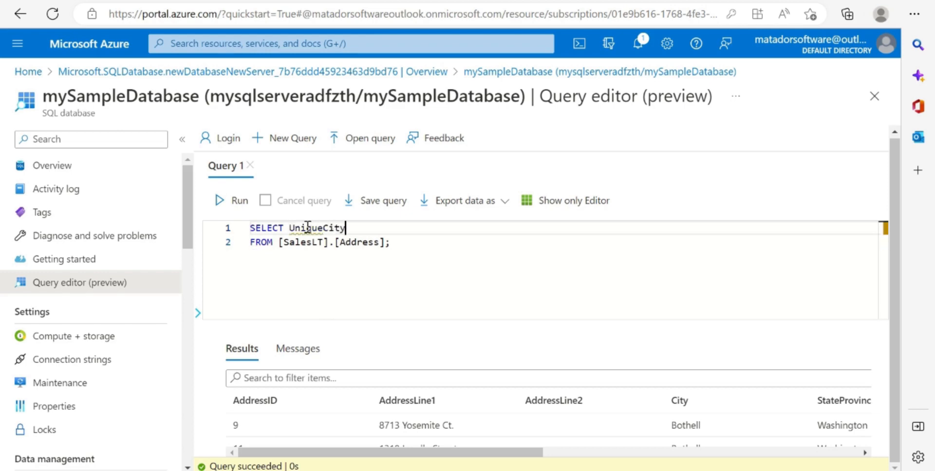
pyautogui.write(' = COUNT(DIS')
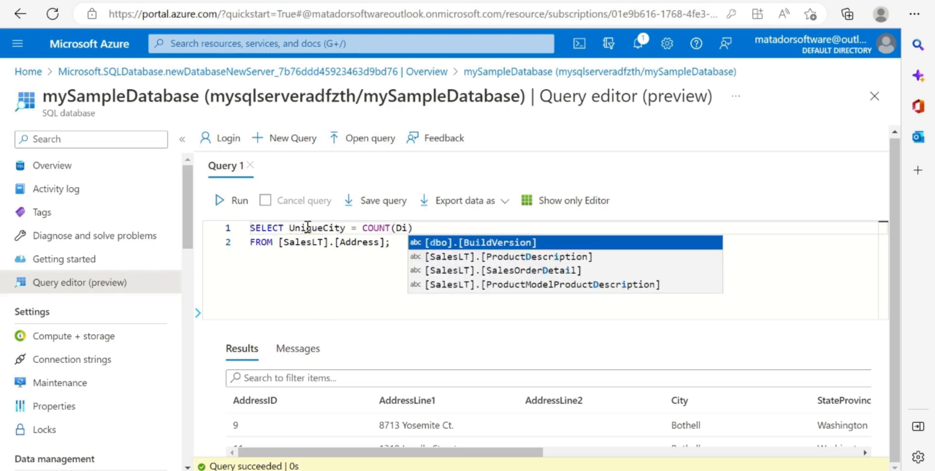
pyautogui.write('TINCT')
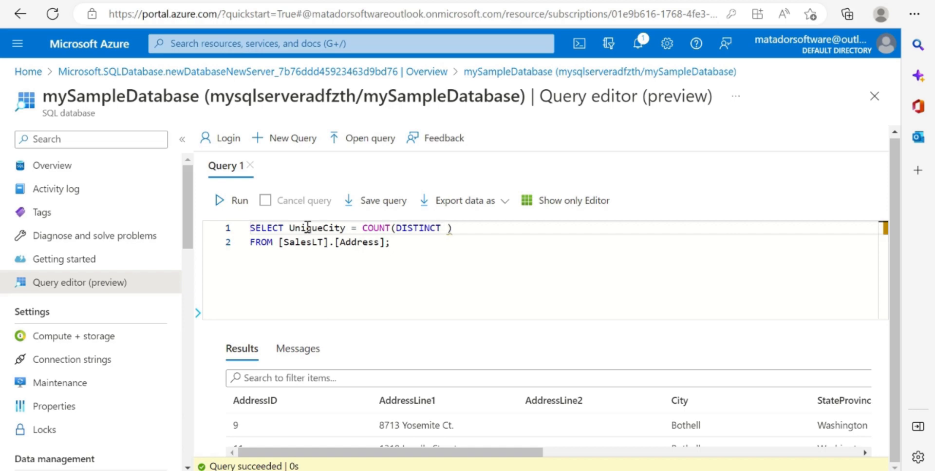
pyautogui.write(' City')
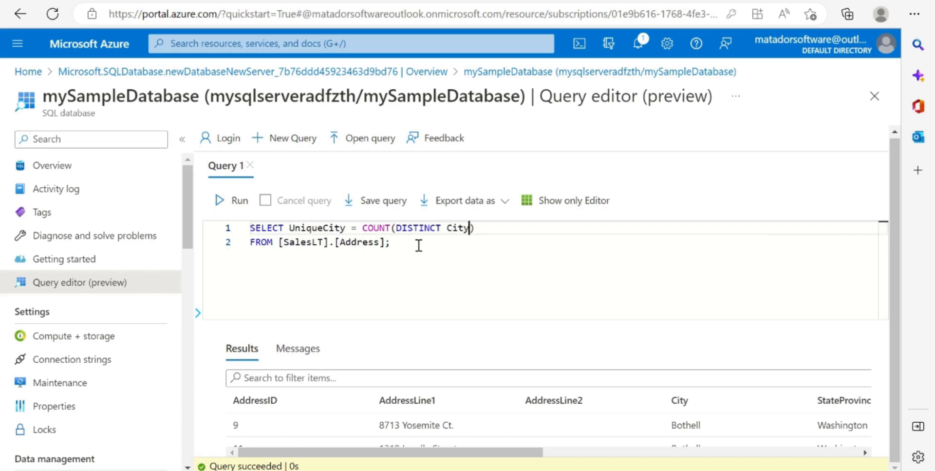
pyautogui.hotkey('ctrl', 'Return')
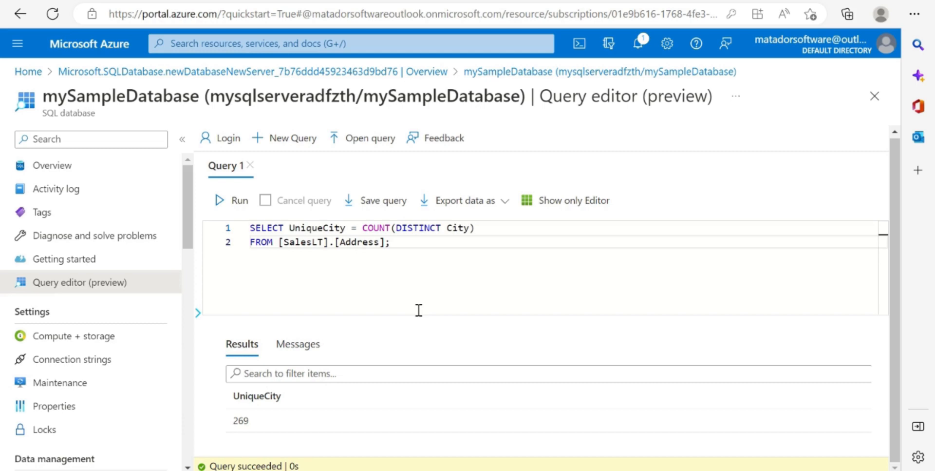
# - Close the query editor, discarding unsaved edits, and return to the portal home page to look over the recent resources
pyautogui.click(875, 96)
pyautogui.click(530, 96)
pyautogui.click(28, 72)
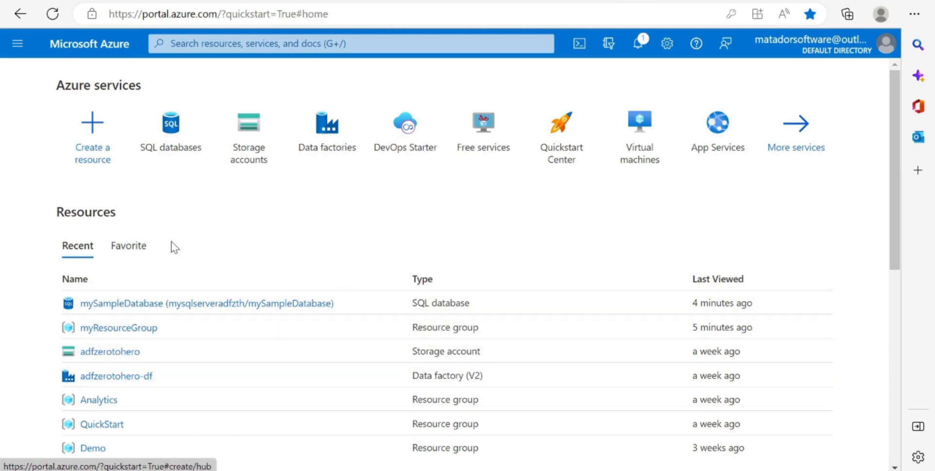
pyautogui.scroll(-4, 199, 408)
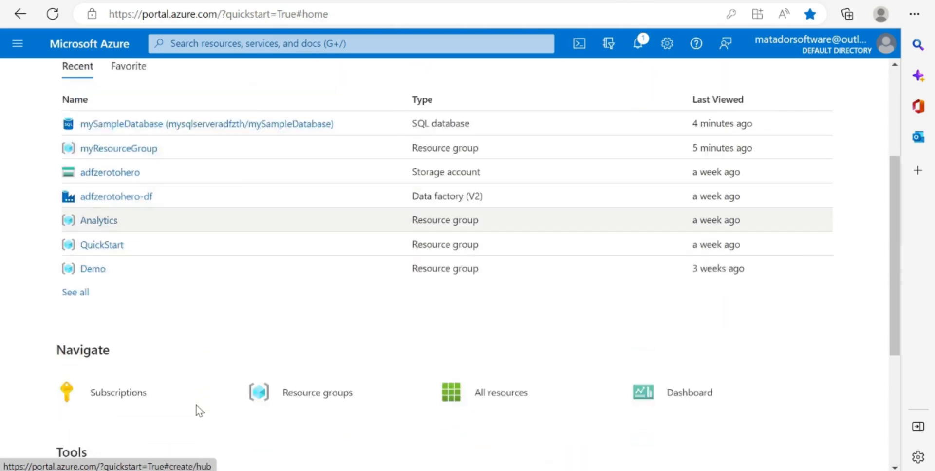
pyautogui.scroll(4, 199, 407)
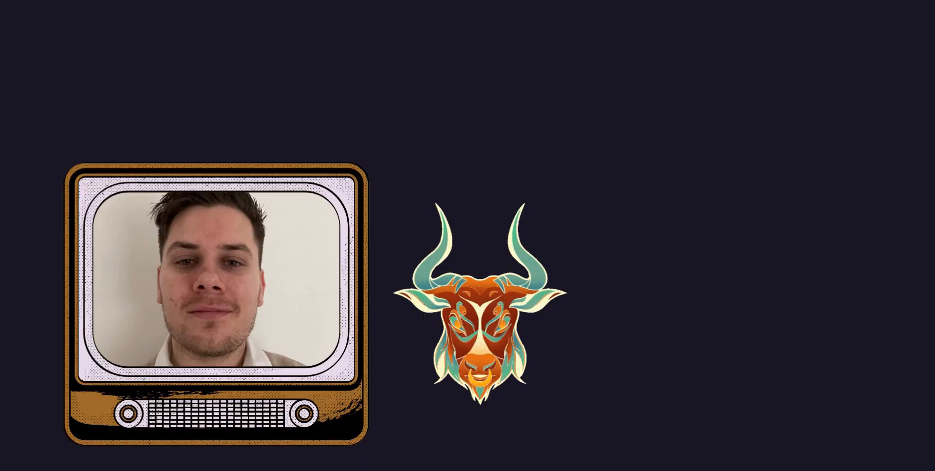